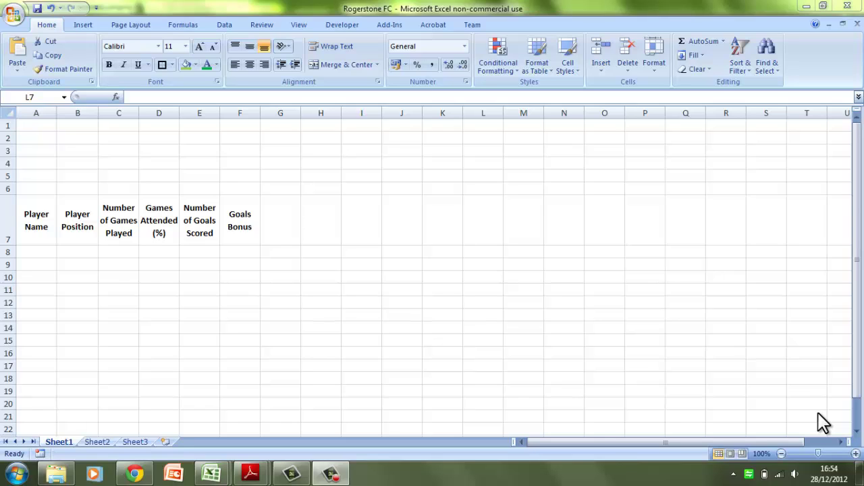
# Step: On the Vans shoe page, view the Size and Quantity lists and close them without choosing anything
pyautogui.click(135, 473)
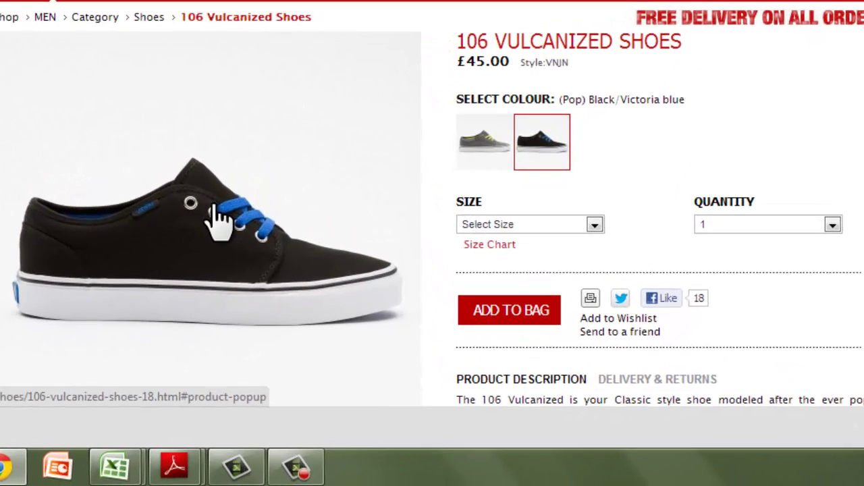
pyautogui.click(593, 225)
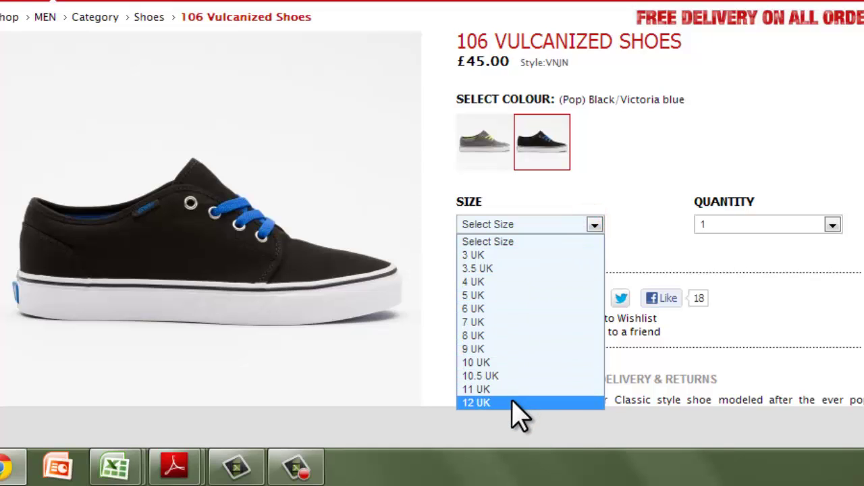
pyautogui.click(833, 226)
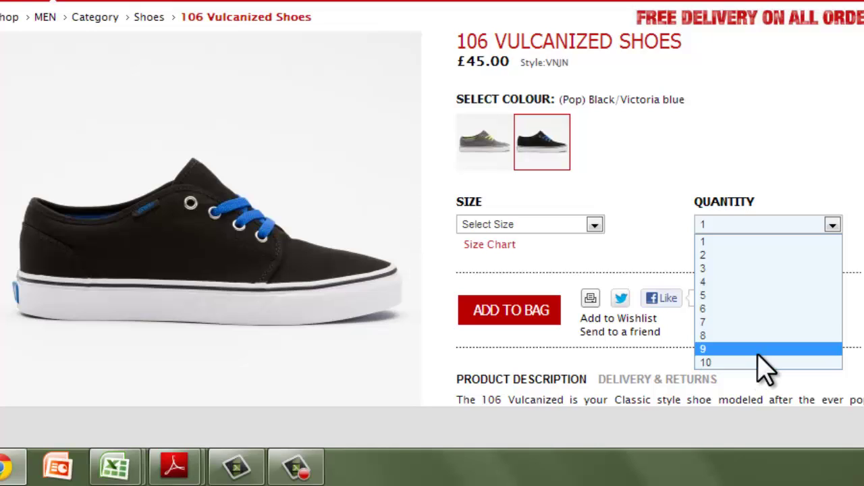
pyautogui.click(595, 225)
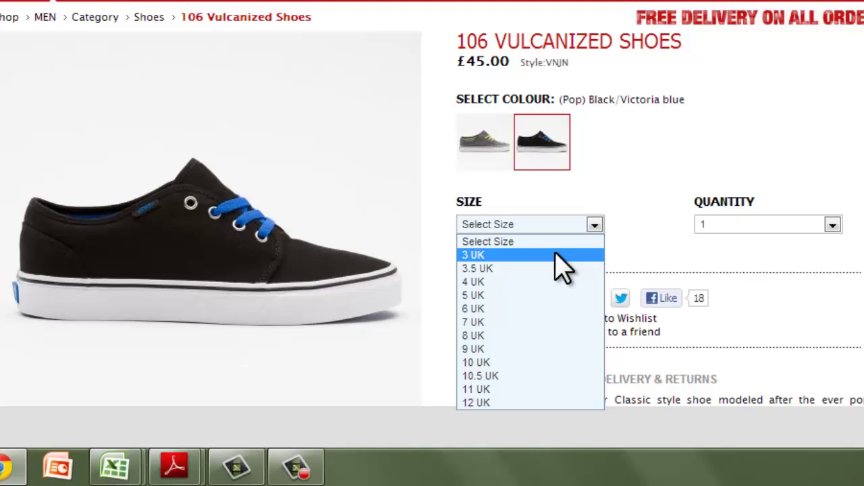
pyautogui.click(596, 227)
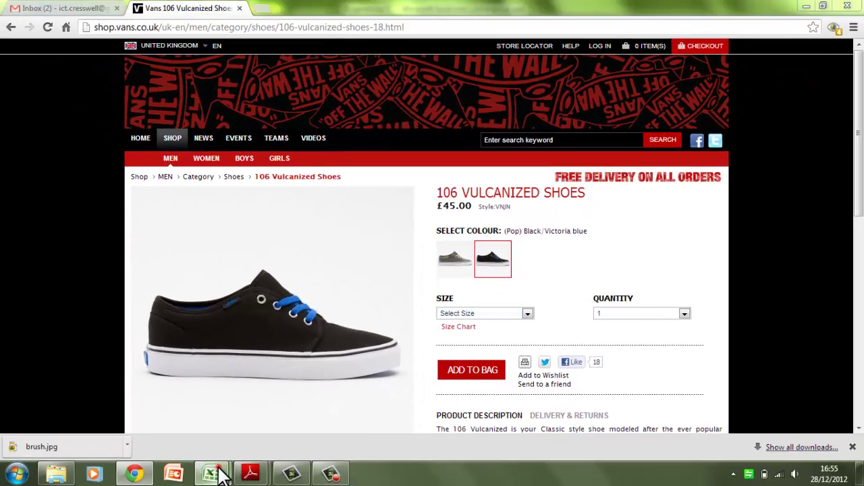
# Step: Switch Excel to the Year 10 controlled test spread sheet workbook from the taskbar preview
pyautogui.moveTo(183, 471)
pyautogui.click(268, 402)
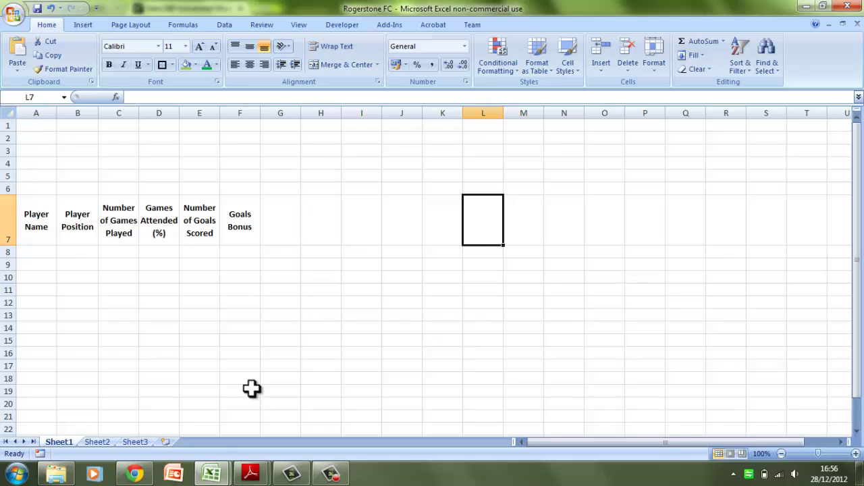
# Step: In the Year 10 workbook, zoom in and read the Striker cell's validation comment
pyautogui.moveTo(214, 470)
pyautogui.click(158, 407)
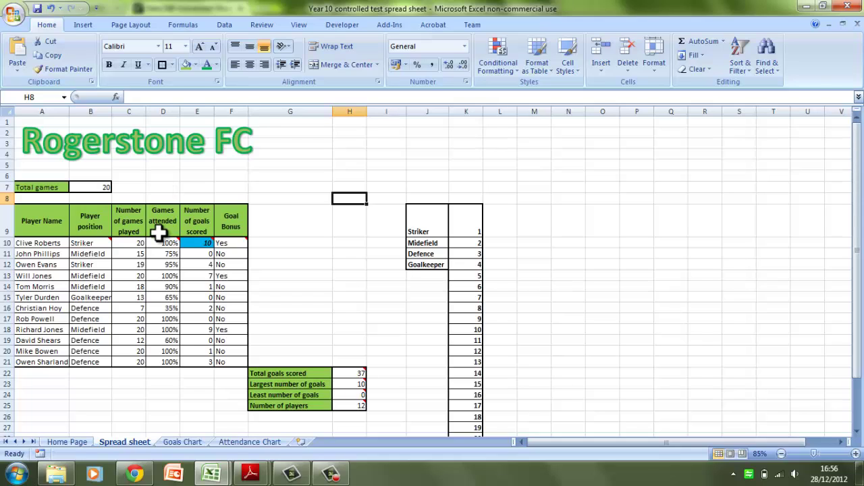
pyautogui.keyDown('ctrl'); pyautogui.scroll(2, 158, 233); pyautogui.keyUp('ctrl')
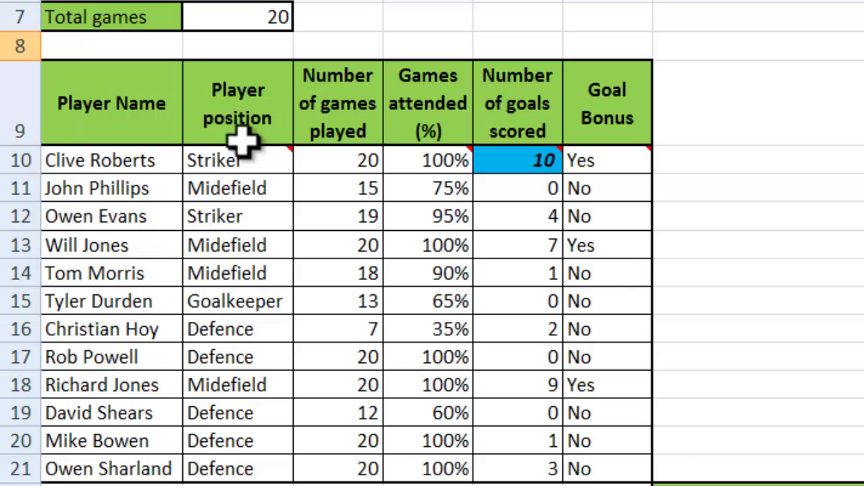
pyautogui.moveTo(247, 162)
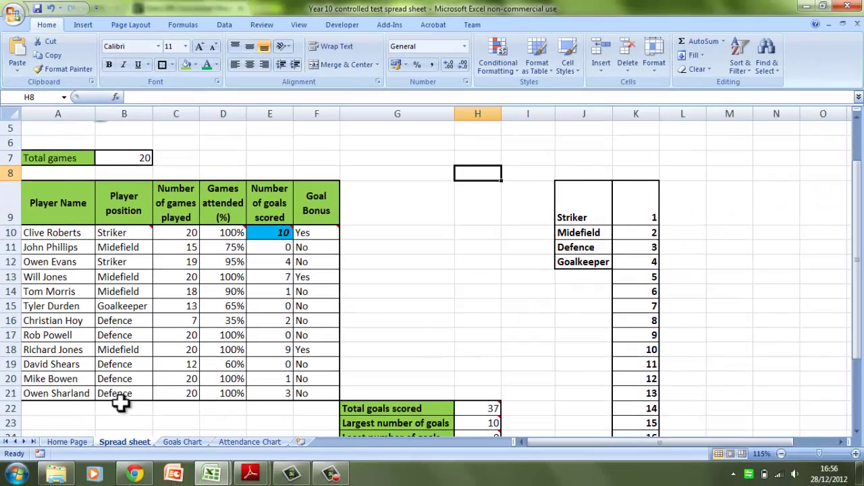
pyautogui.moveTo(211, 472)
pyautogui.click(253, 422)
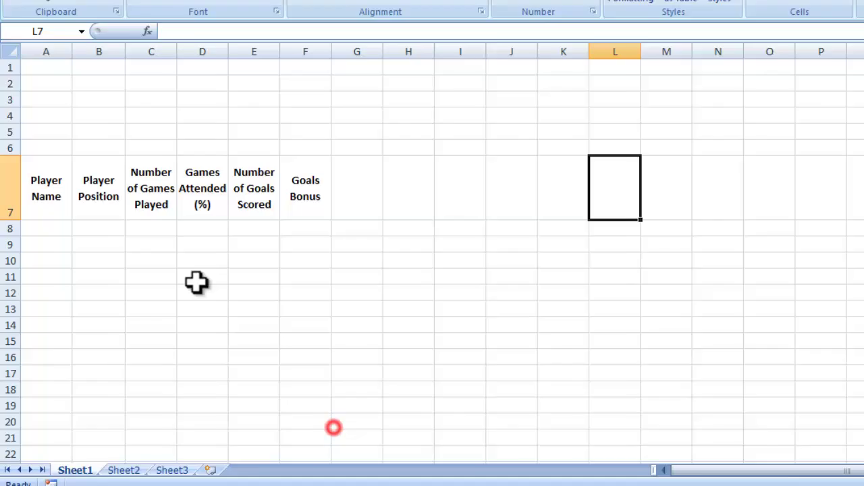
pyautogui.click(125, 188)
pyautogui.write('s')
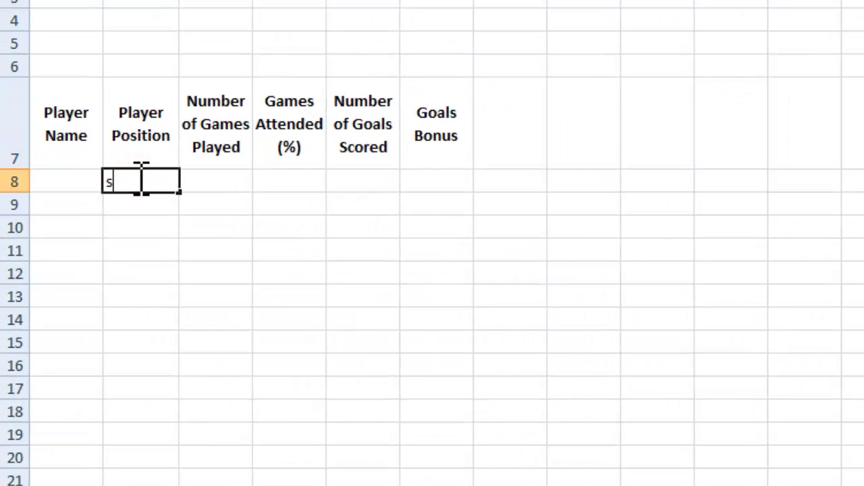
pyautogui.press('BackSpace')
pyautogui.write('Striker')
pyautogui.press('Return')
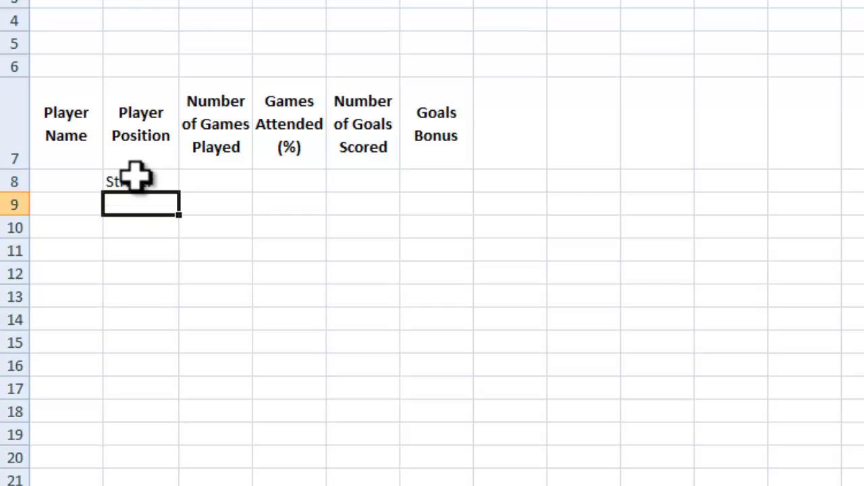
pyautogui.write('Defence')
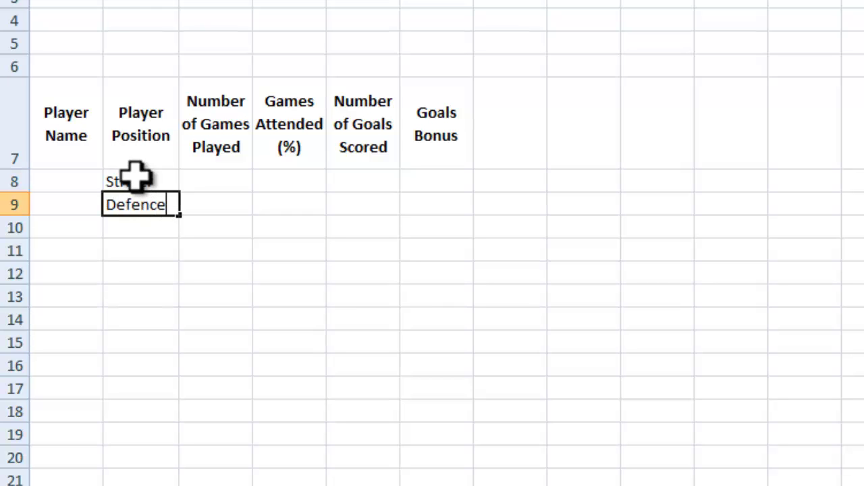
pyautogui.press('Return')
pyautogui.write('Striker')
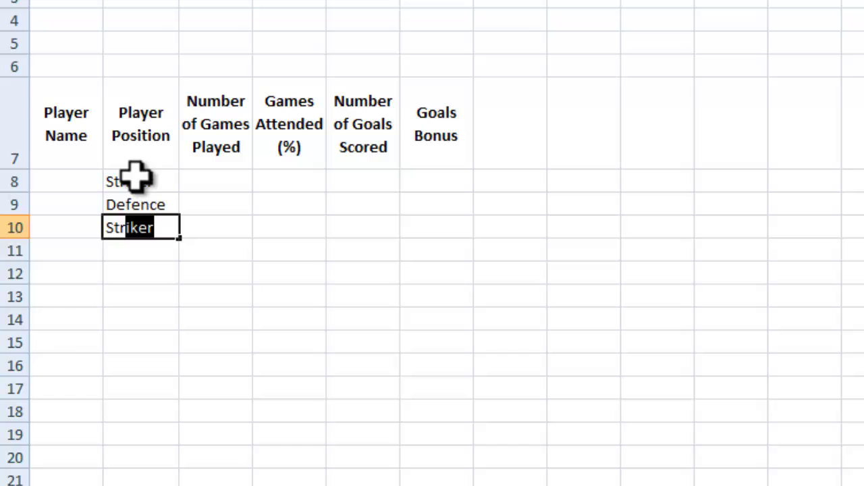
pyautogui.press('Return')
pyautogui.write('Go')
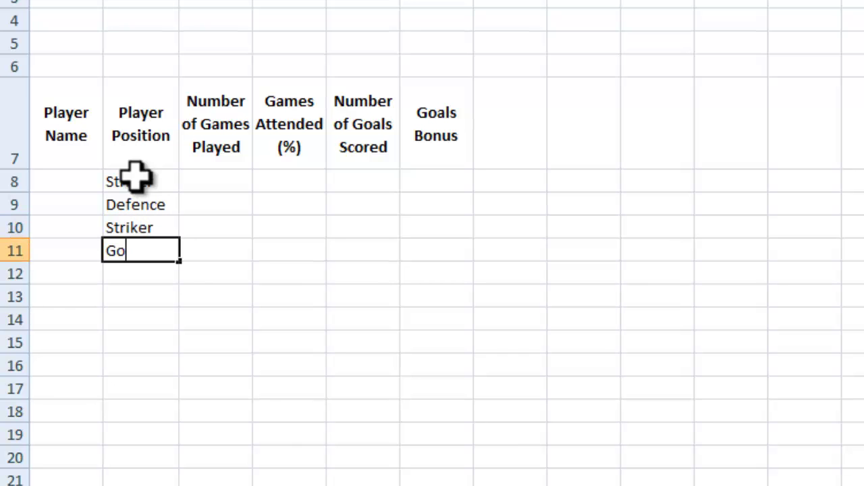
pyautogui.write('alkeeper')
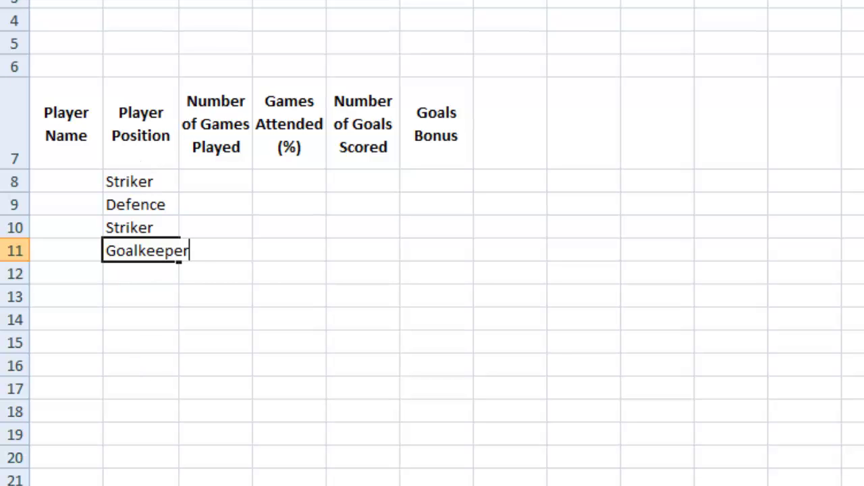
pyautogui.click(300, 445)
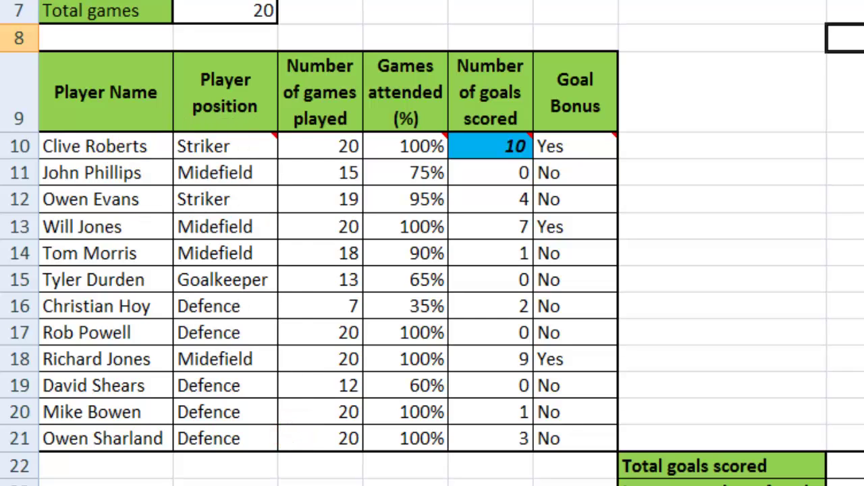
pyautogui.click(522, 476)
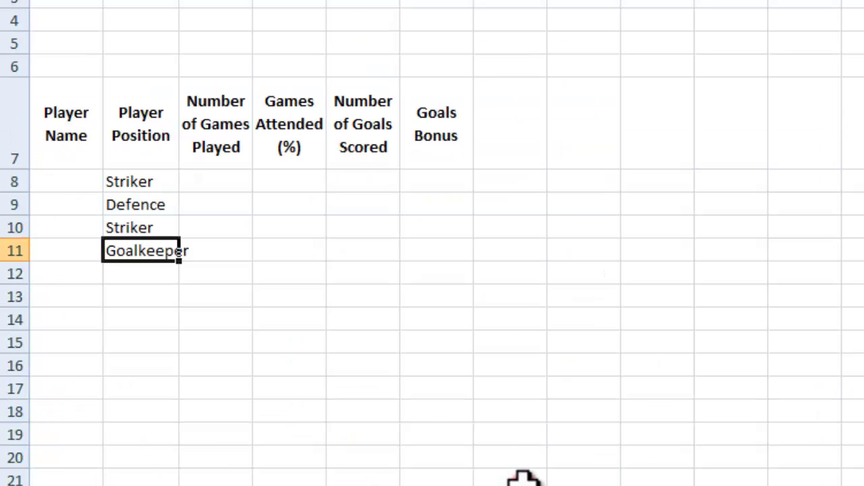
pyautogui.moveTo(141, 182); pyautogui.dragTo(141, 245)
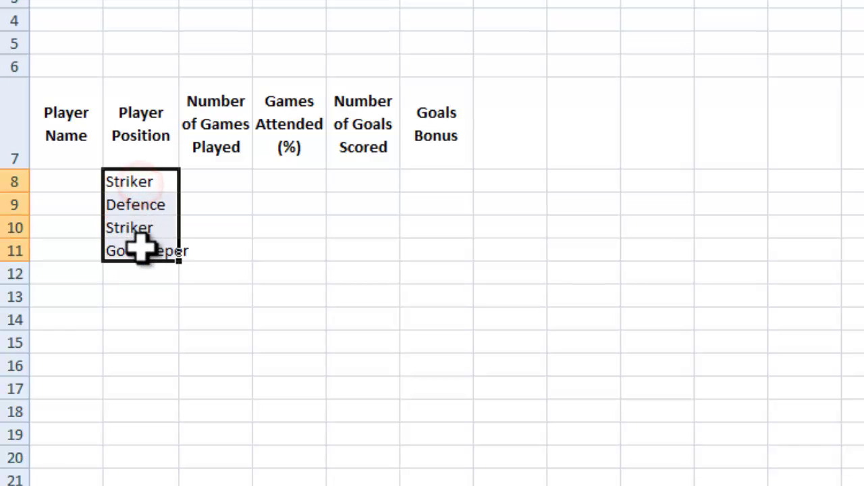
pyautogui.press('Delete')
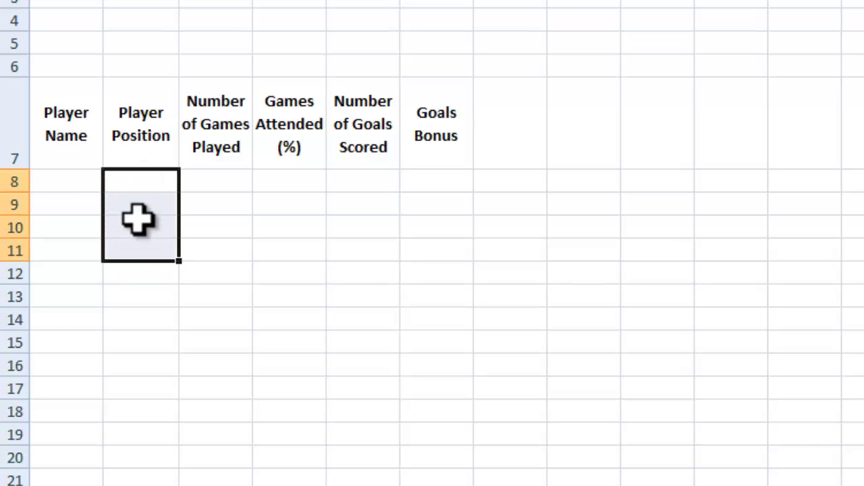
pyautogui.click(63, 177)
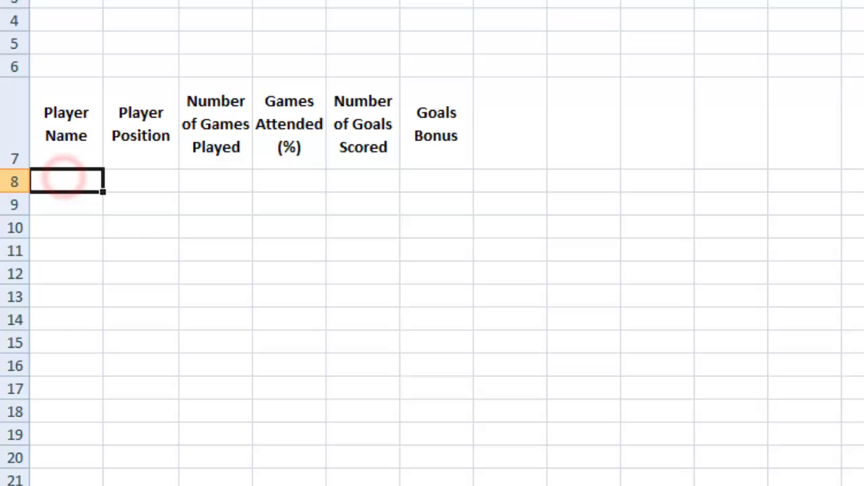
# Step: Copy the twelve Player Name entries in A10:A21 of the Year 10 workbook
pyautogui.click(257, 458)
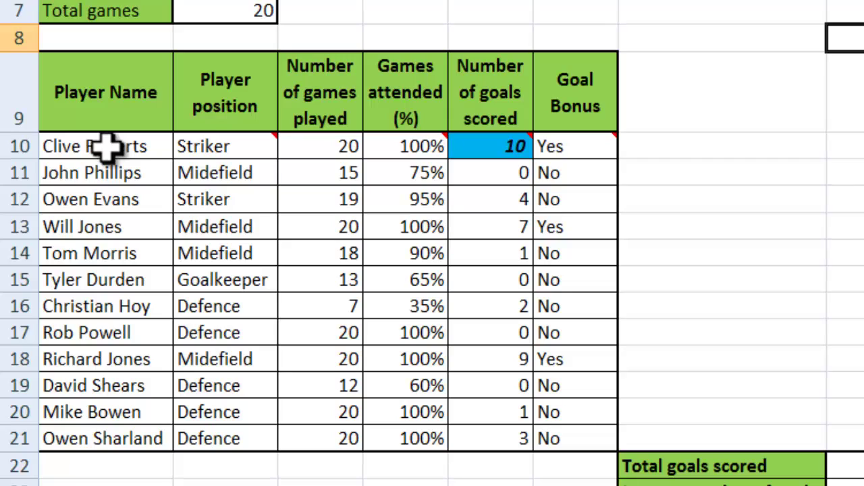
pyautogui.click(105, 146)
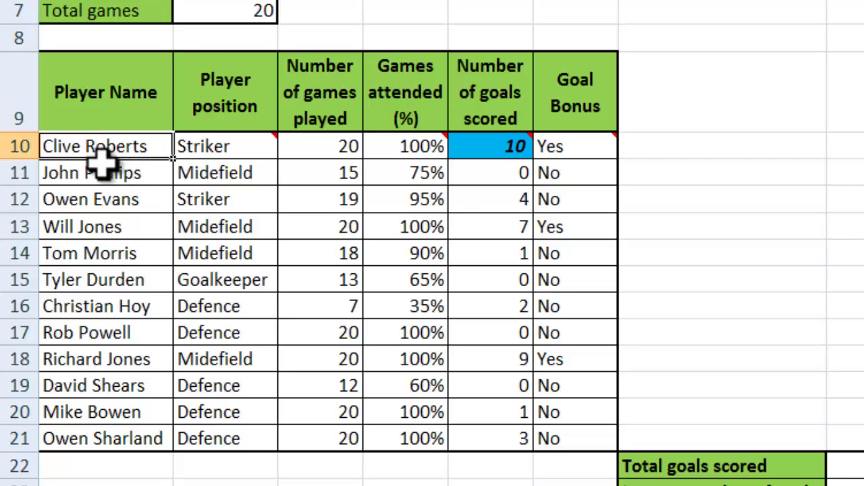
pyautogui.click(105, 167)
pyautogui.click(101, 196)
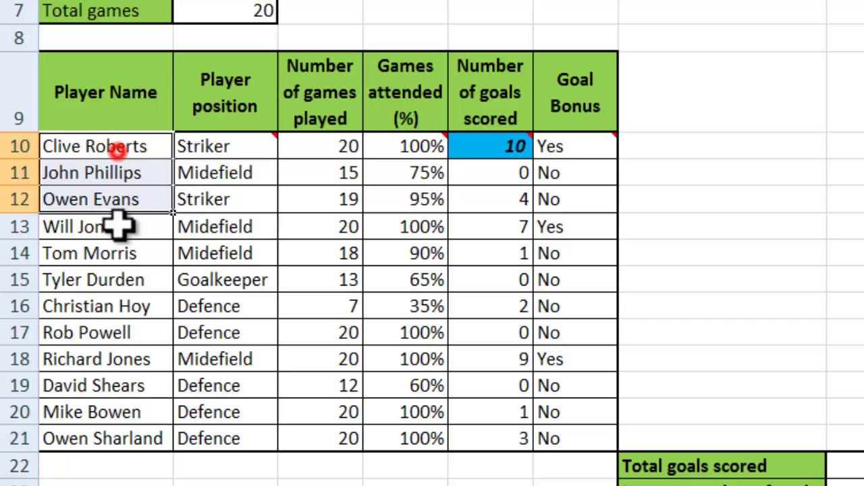
pyautogui.moveTo(118, 227); pyautogui.dragTo(119, 429)
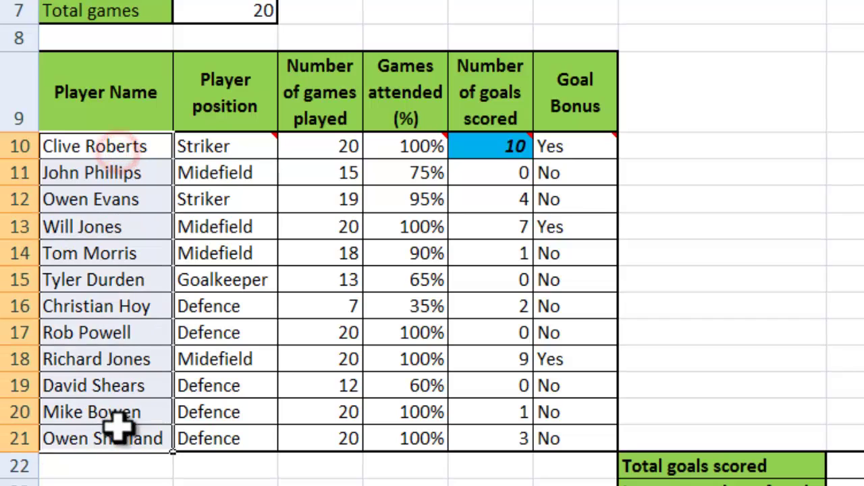
pyautogui.rightClick(103, 172)
pyautogui.click(207, 209)
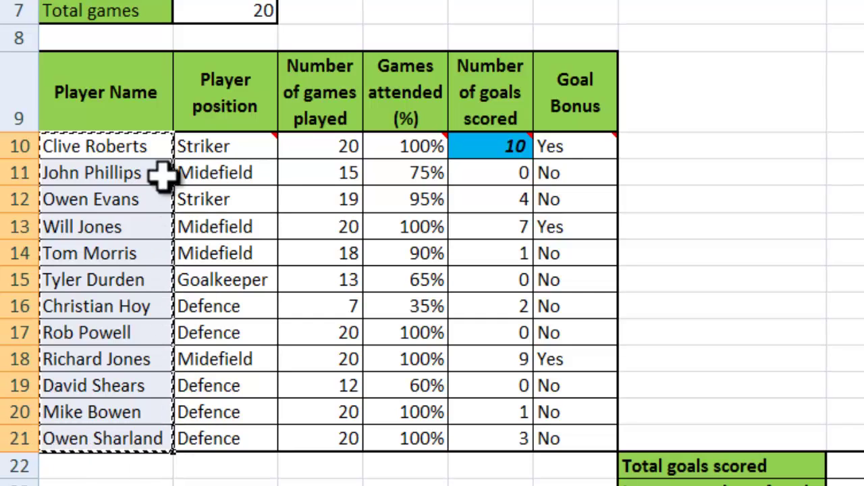
# Step: Paste the twelve player names into A8:A19 of the Rogerstone FC sheet
pyautogui.moveTo(386, 485)
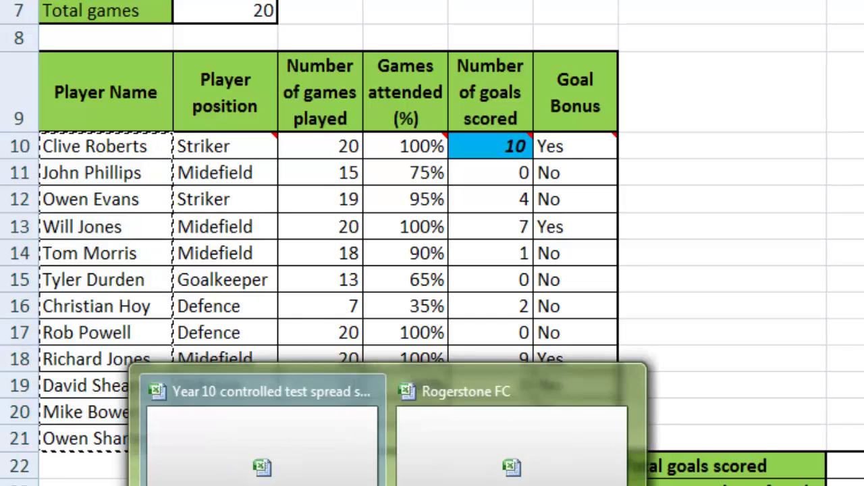
pyautogui.click(473, 479)
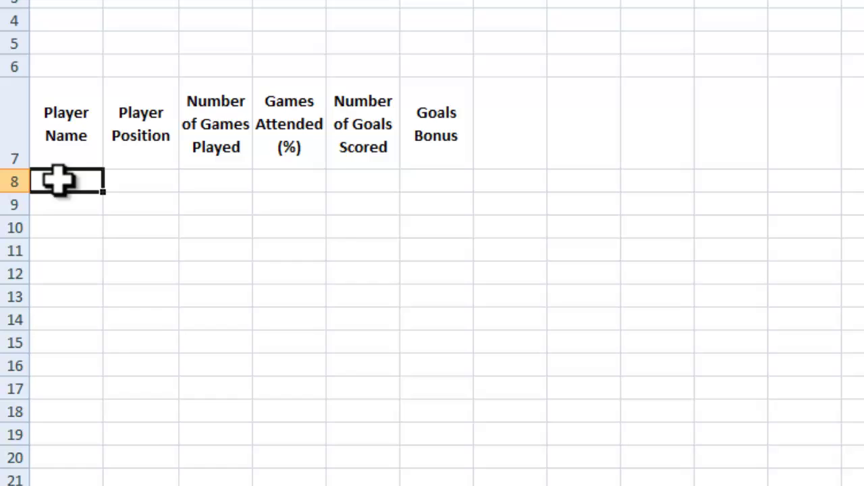
pyautogui.rightClick(57, 179)
pyautogui.click(195, 246)
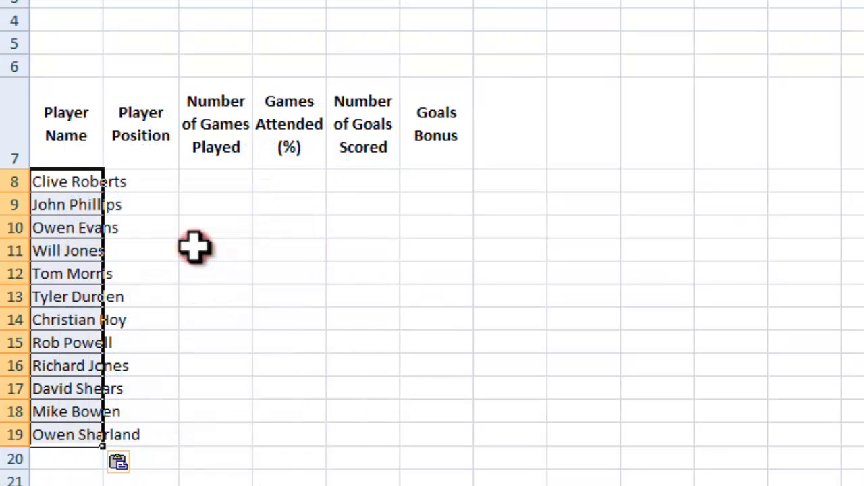
pyautogui.click(581, 320)
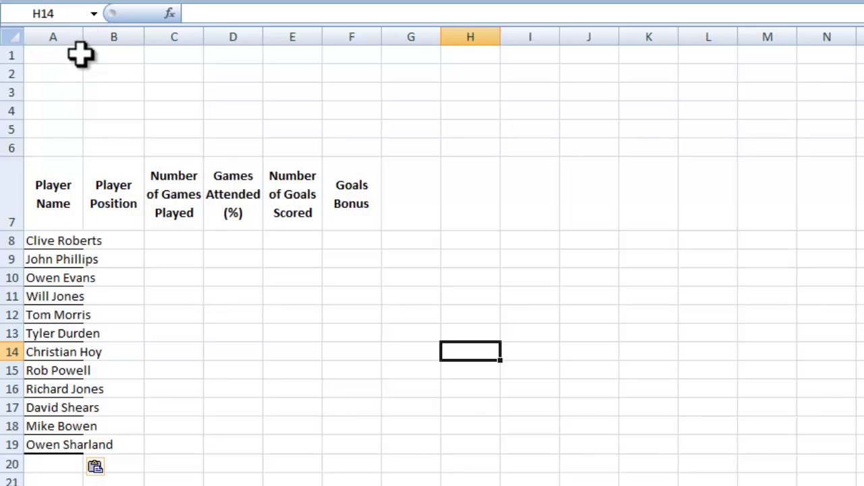
# Step: Autofit column A so the pasted player names fit
pyautogui.doubleClick(84, 38)
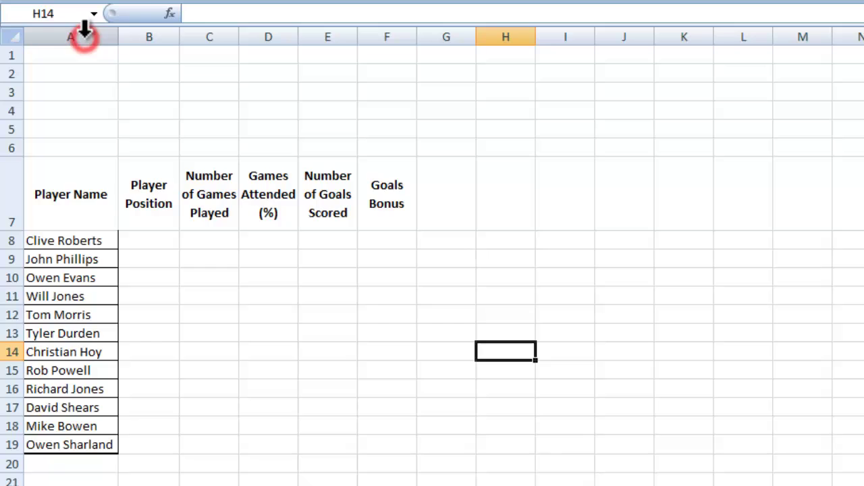
pyautogui.moveTo(118, 39)
pyautogui.mouseDown()
pyautogui.moveTo(77, 45)
pyautogui.moveTo(121, 44)
pyautogui.mouseUp()
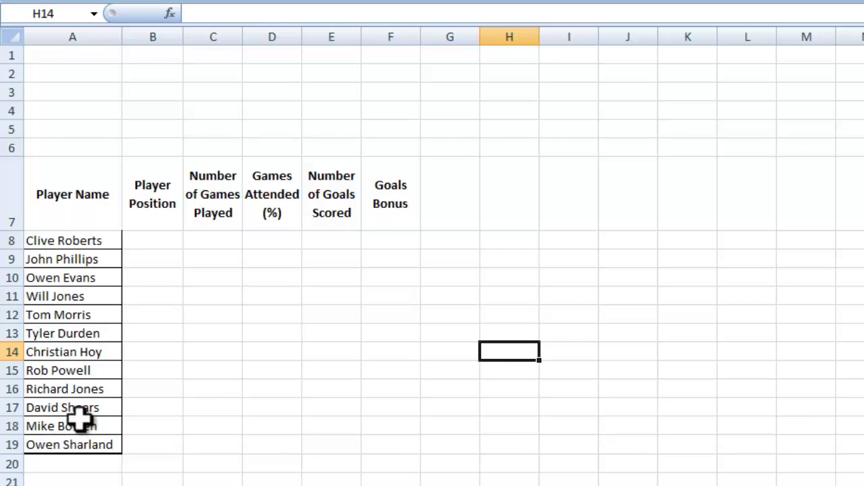
pyautogui.moveTo(69, 238); pyautogui.dragTo(78, 435)
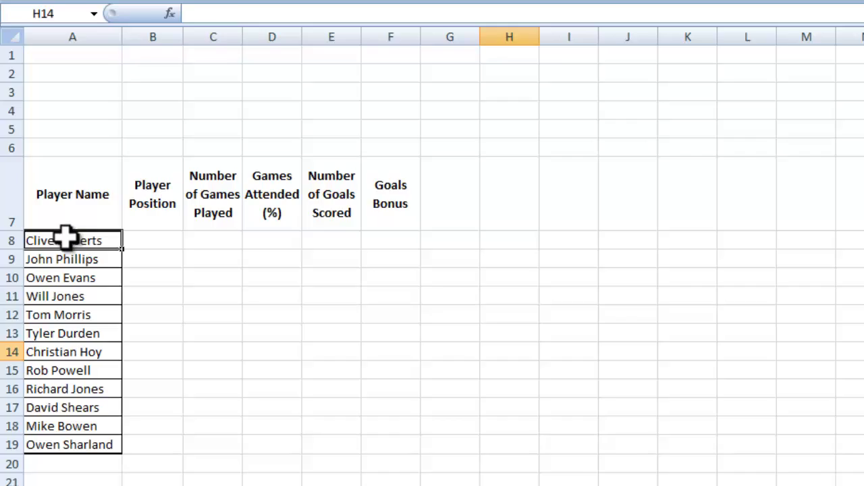
# Step: Apply Clear Formats to A8:A19, undoing an initial Clear All so the names stay
pyautogui.hotkey('ctrl', 'c')
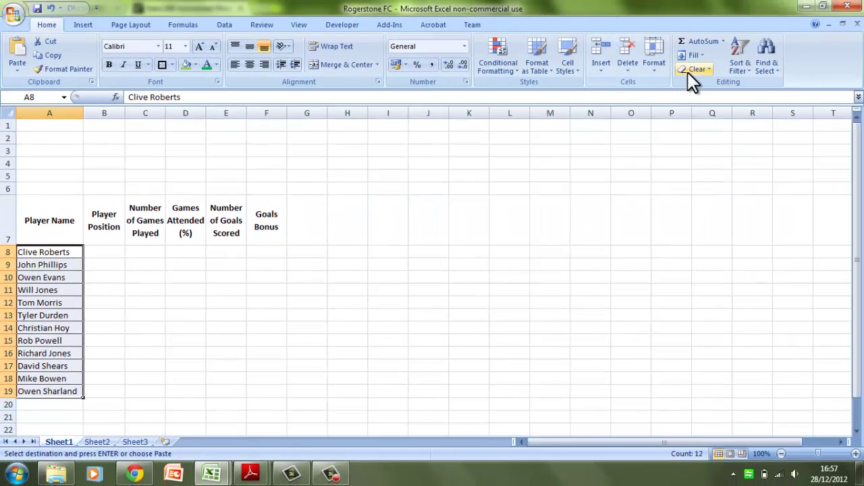
pyautogui.click(690, 70)
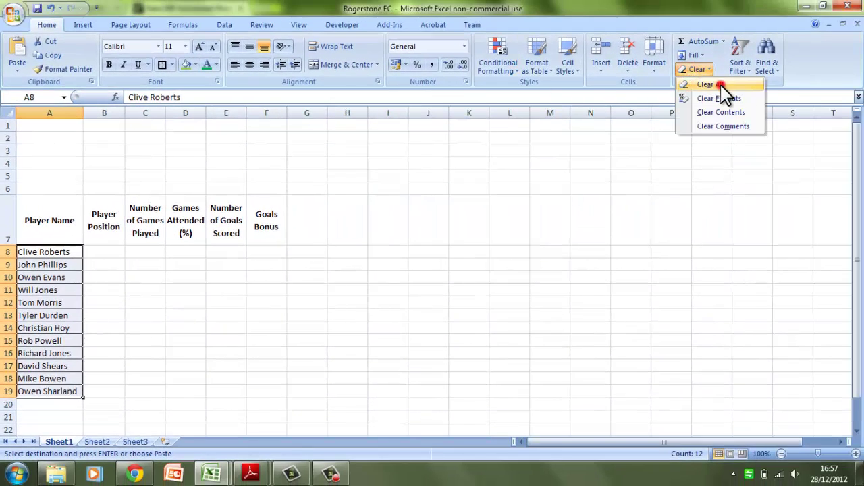
pyautogui.click(710, 85)
pyautogui.hotkey('ctrl', 'z')
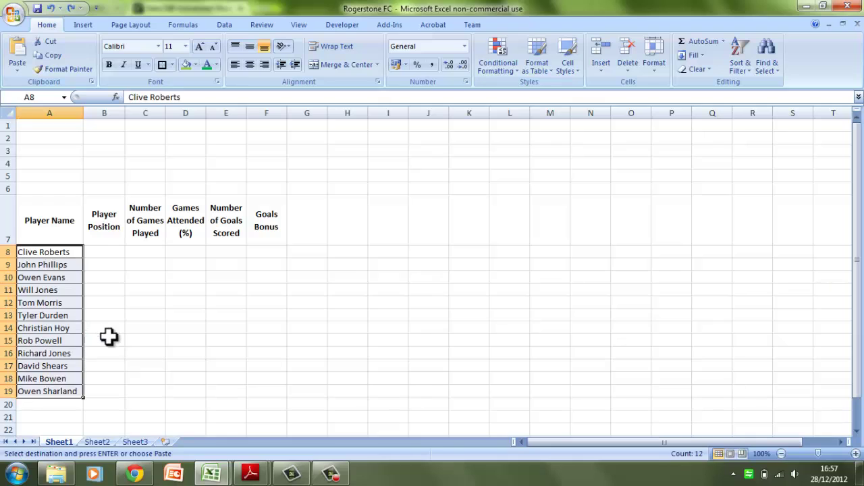
pyautogui.click(703, 68)
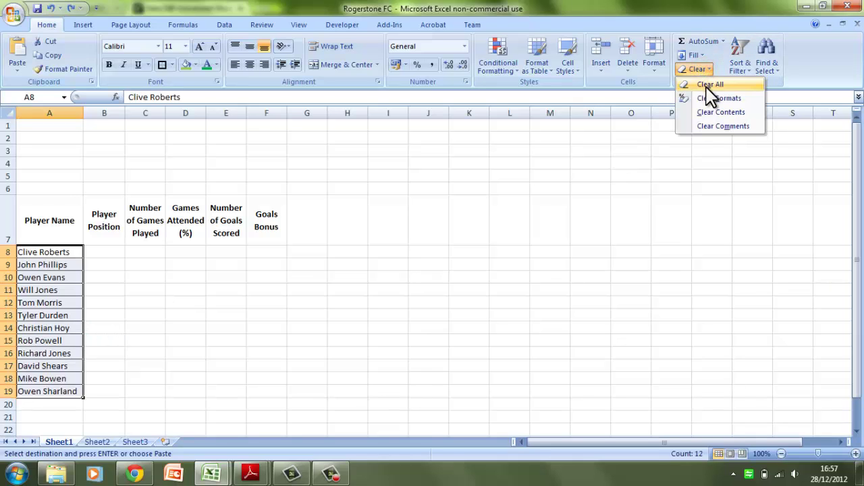
pyautogui.click(711, 98)
pyautogui.click(218, 291)
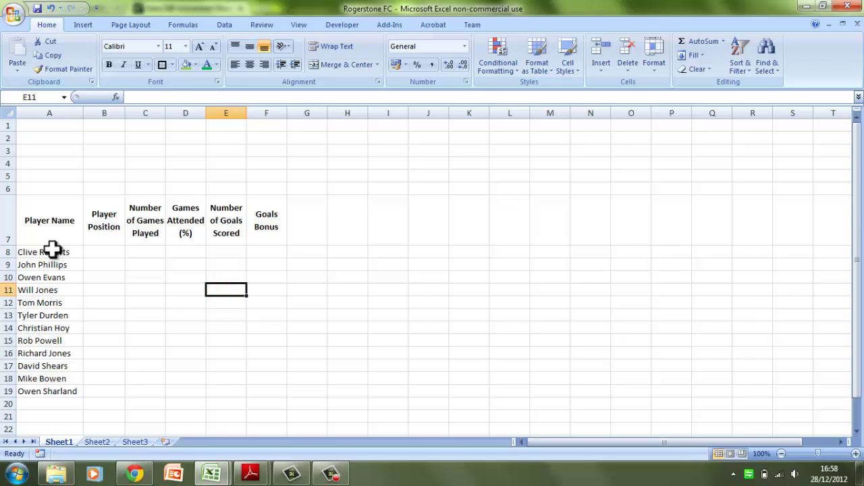
pyautogui.moveTo(53, 250); pyautogui.dragTo(61, 385)
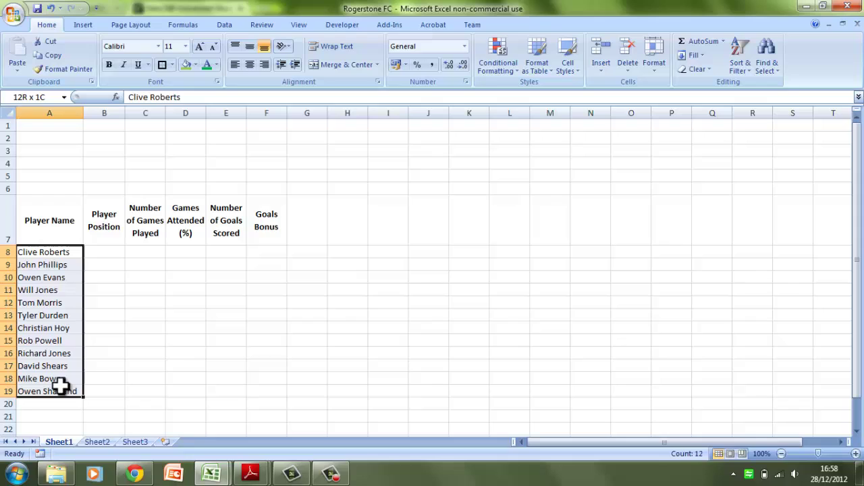
pyautogui.click(108, 251)
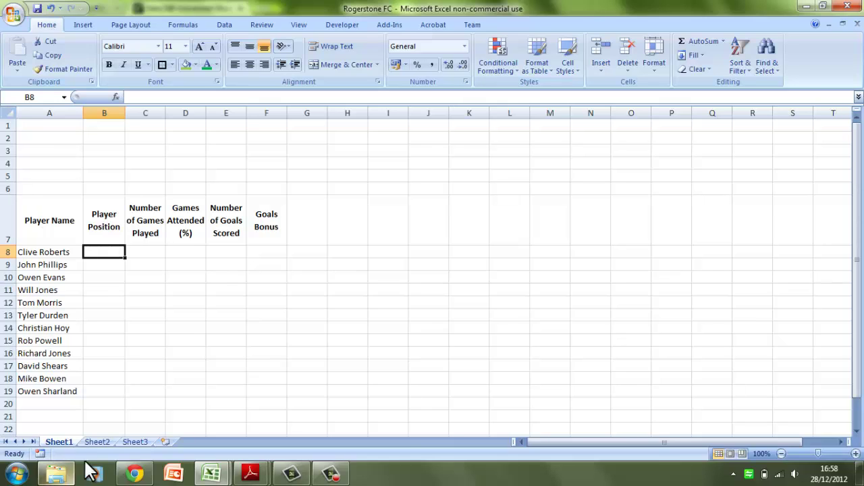
pyautogui.moveTo(210, 470)
pyautogui.click(144, 424)
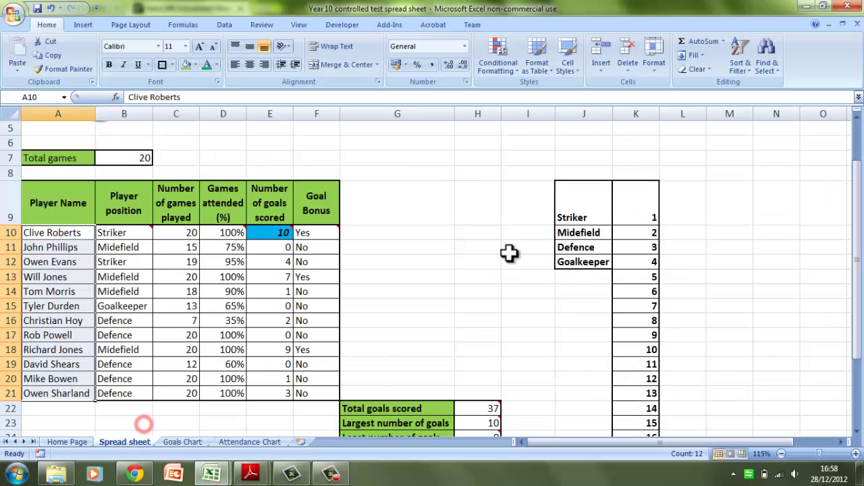
pyautogui.moveTo(581, 198); pyautogui.dragTo(560, 247)
pyautogui.click(525, 196)
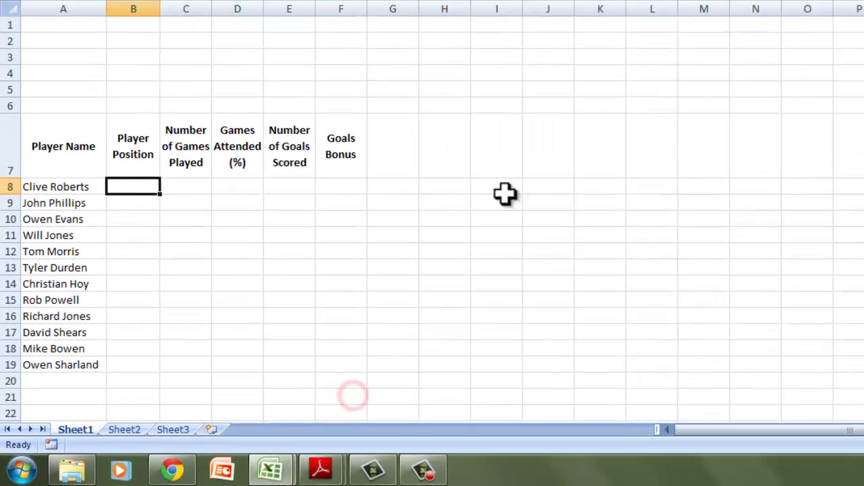
# Step: Enter Striker, Midfield, Defence and Goalkeeper in L8:L11, widen column L, and select the list
pyautogui.click(649, 185)
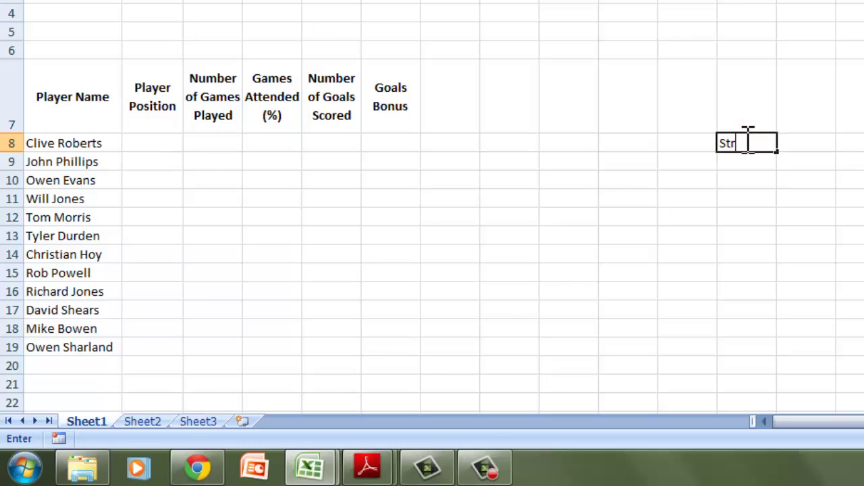
pyautogui.press('Return')
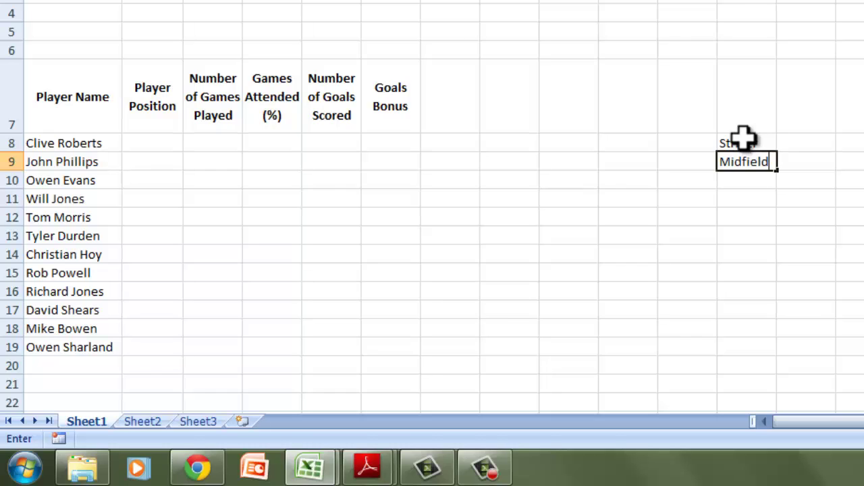
pyautogui.press('Return')
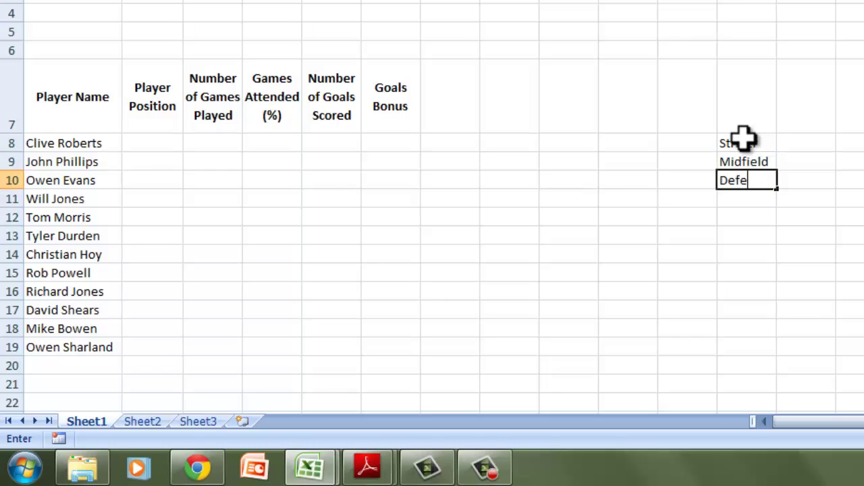
pyautogui.press('Return')
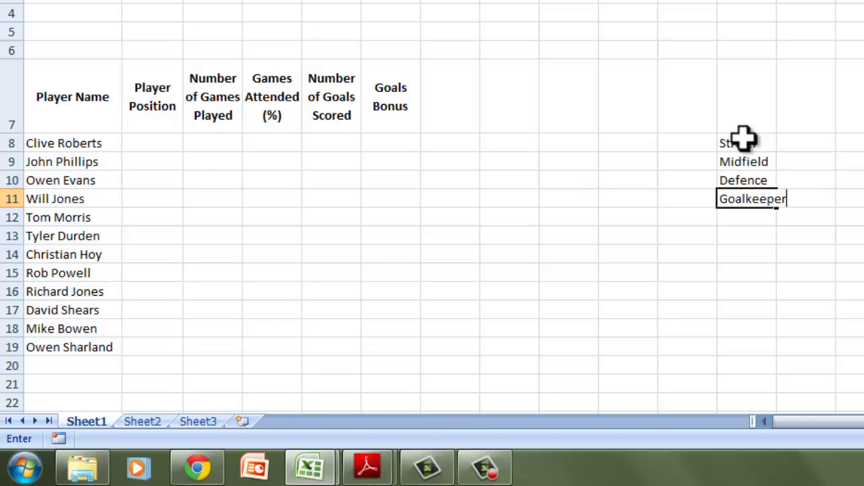
pyautogui.click(852, 162)
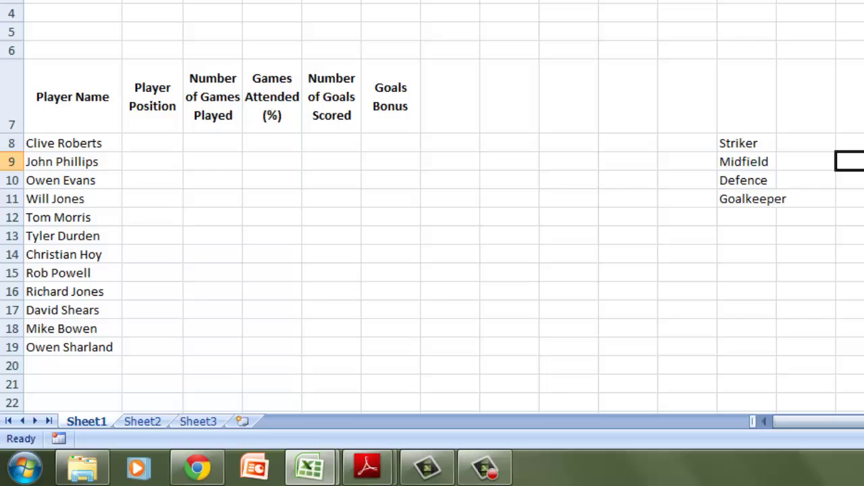
pyautogui.moveTo(777, 2); pyautogui.dragTo(790, 2)
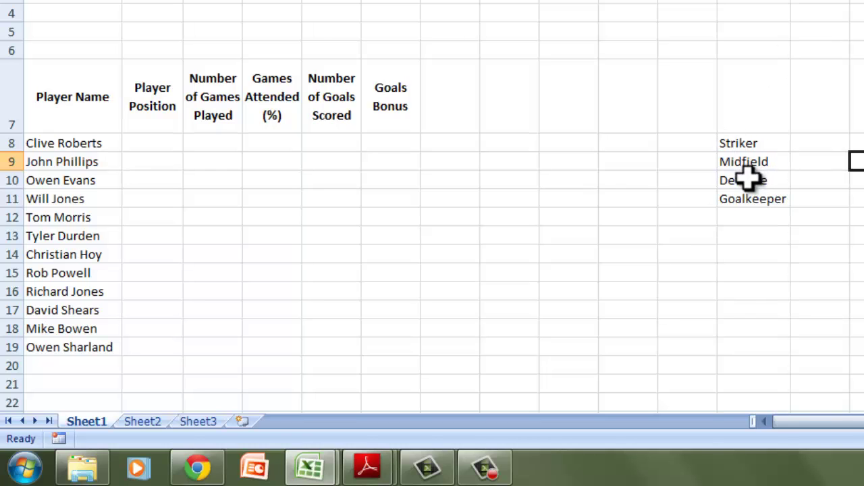
pyautogui.moveTo(745, 138); pyautogui.dragTo(755, 199)
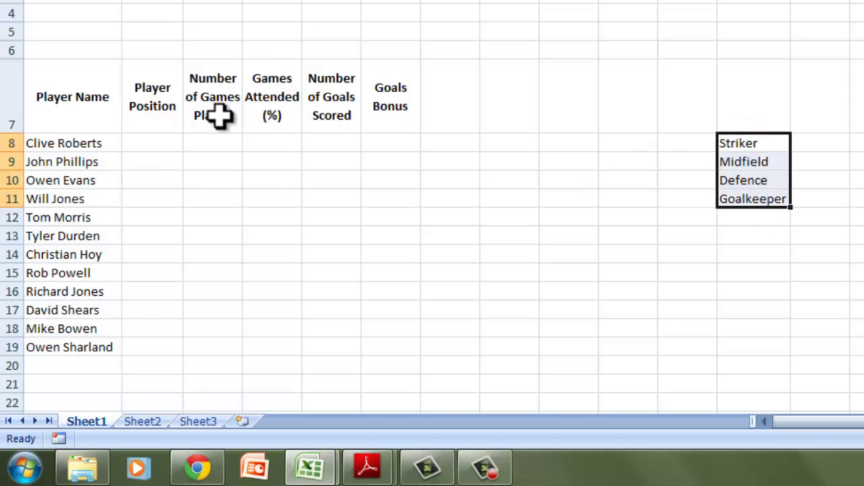
# Step: Open Data Validation for cell B8 and set Allow to List
pyautogui.click(152, 141)
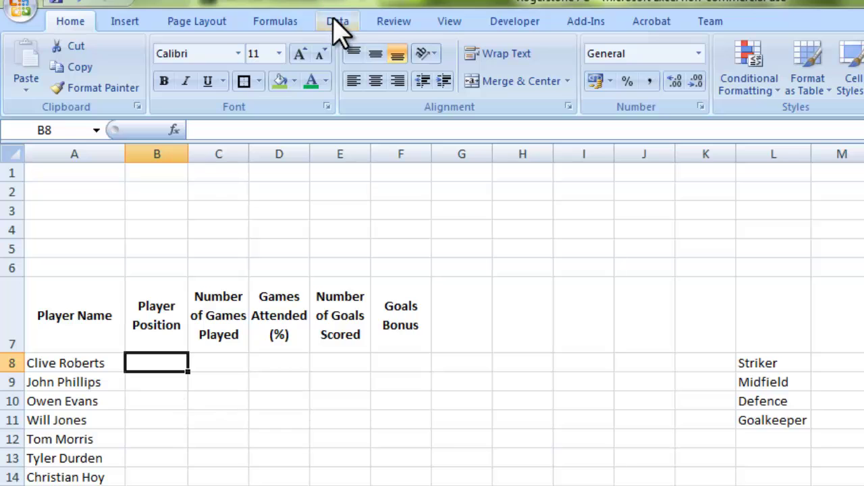
pyautogui.click(338, 27)
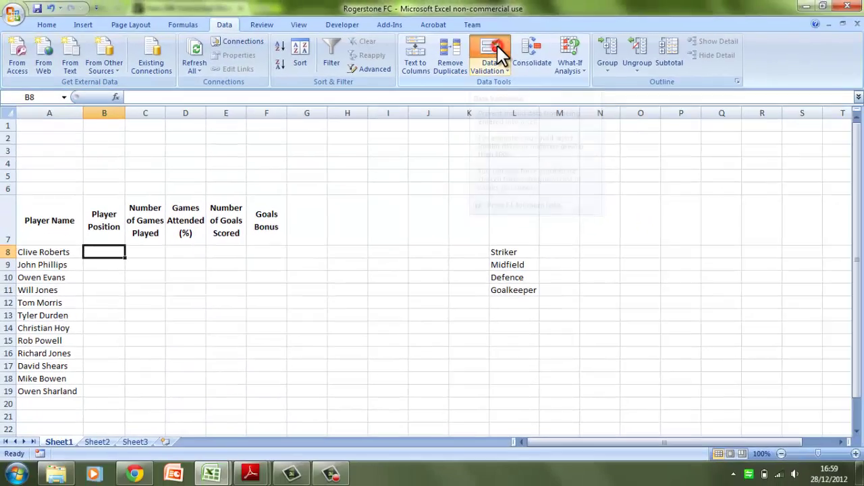
pyautogui.click(751, 54)
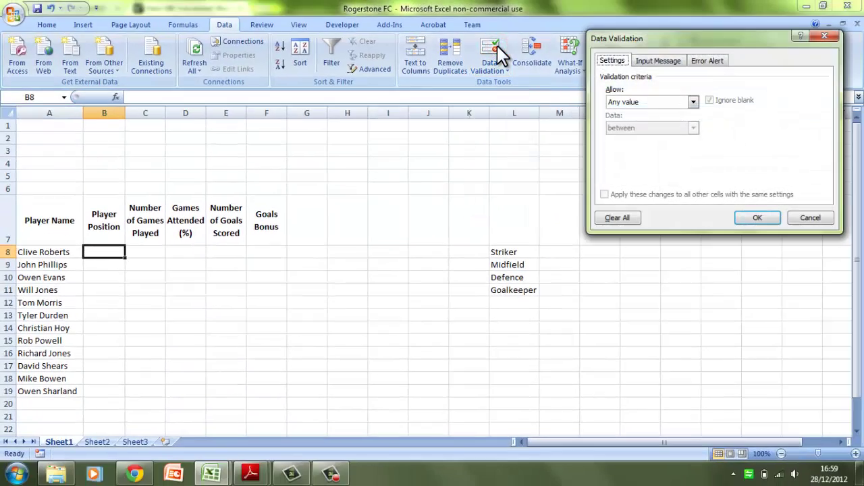
pyautogui.moveTo(672, 38); pyautogui.dragTo(430, 27)
pyautogui.moveTo(488, 24); pyautogui.dragTo(459, 20)
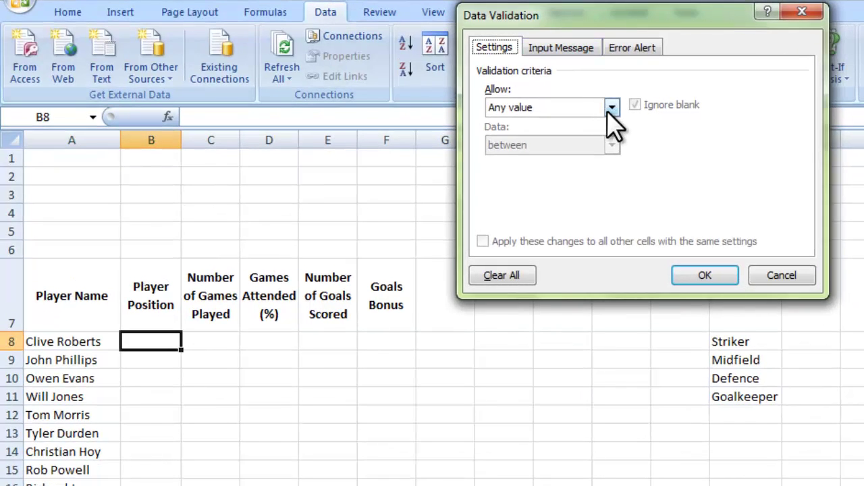
pyautogui.click(612, 108)
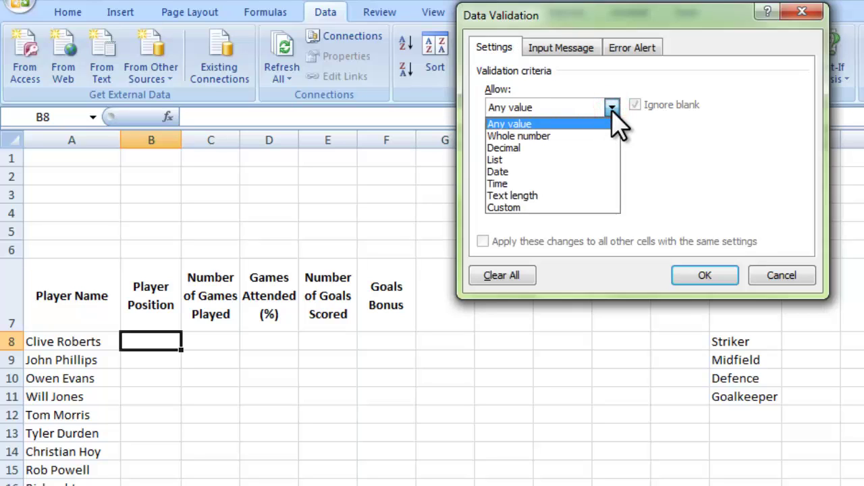
pyautogui.click(508, 162)
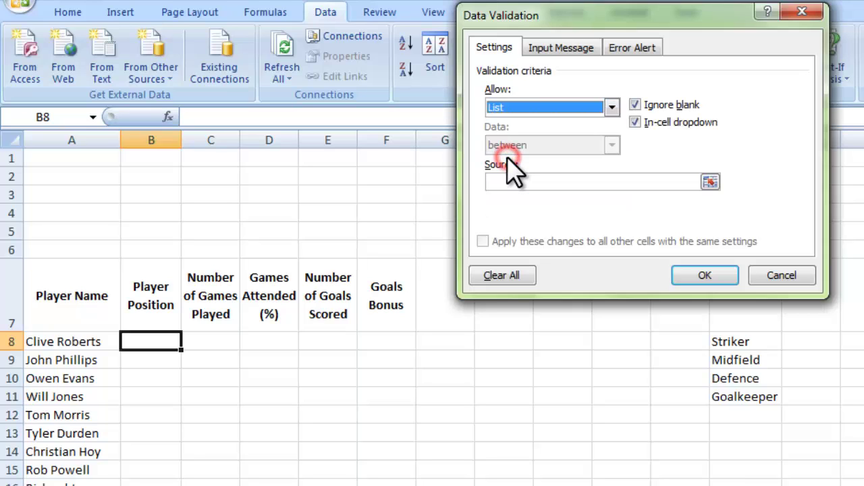
# Step: Set the list source to =$L$8:$L$11 by selecting the four positions on the sheet
pyautogui.click(711, 182)
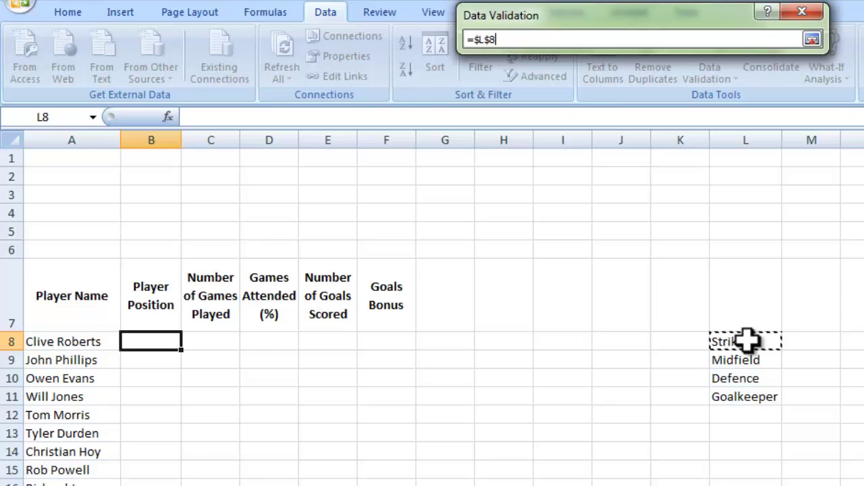
pyautogui.moveTo(747, 341); pyautogui.dragTo(747, 390)
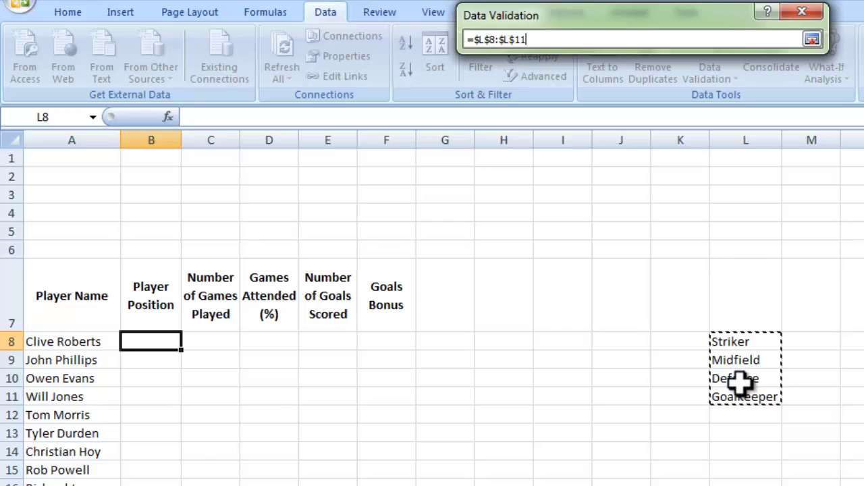
pyautogui.moveTo(745, 342); pyautogui.dragTo(740, 395)
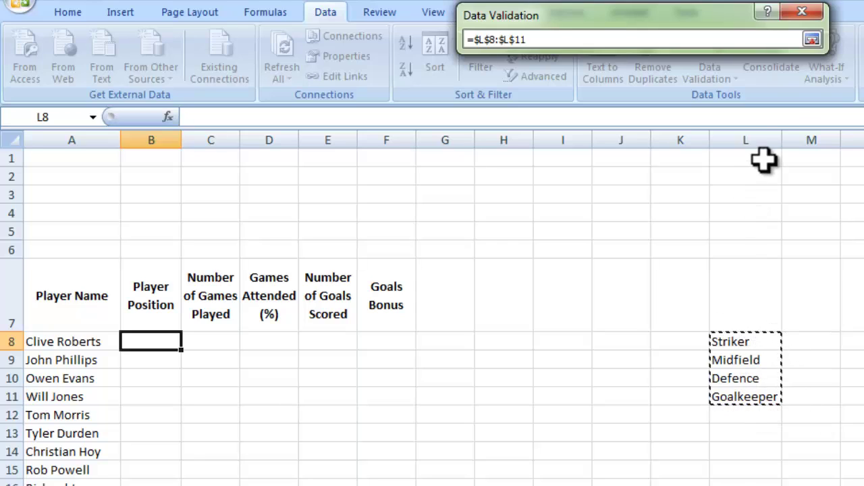
pyautogui.click(814, 39)
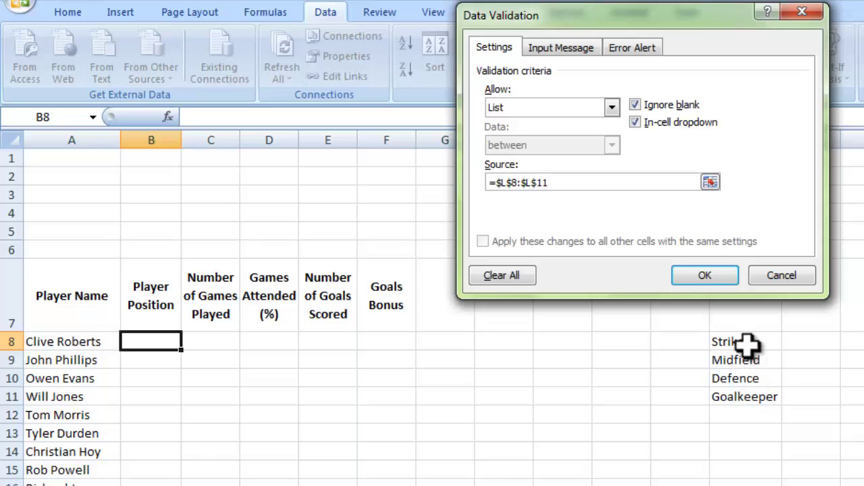
# Step: Confirm the list rule on B8 and pick Striker from its drop-down for the first player
pyautogui.click(706, 275)
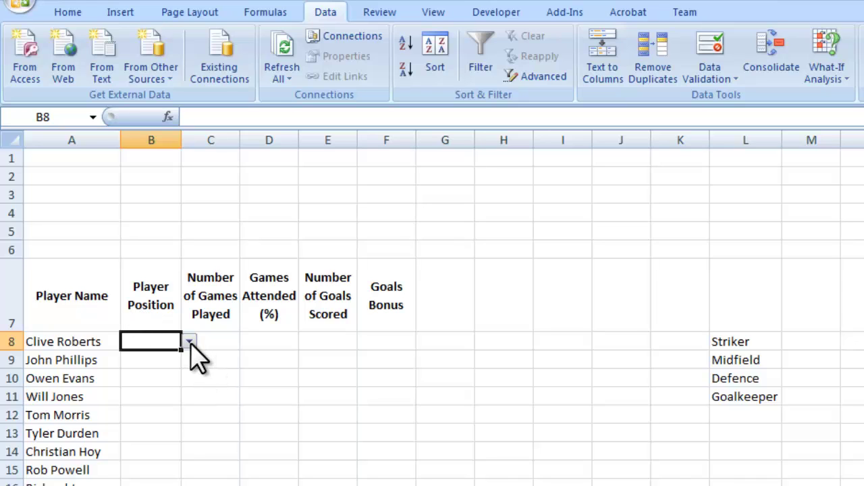
pyautogui.click(309, 352)
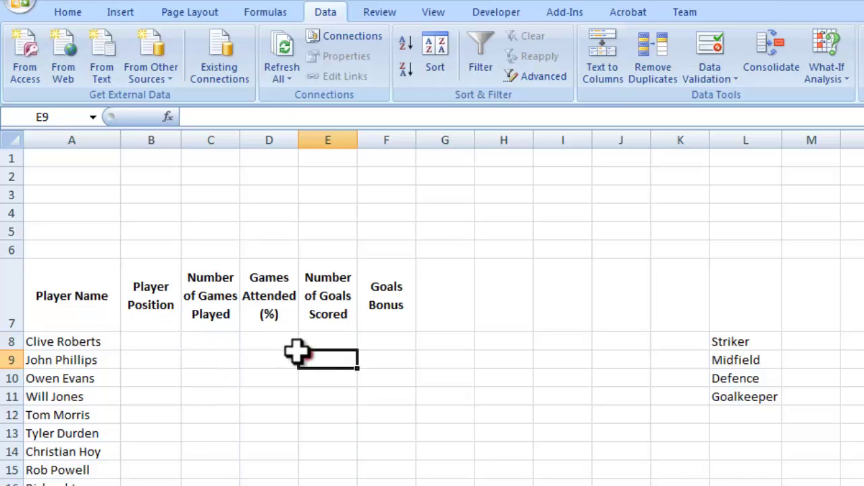
pyautogui.click(162, 343)
pyautogui.click(190, 341)
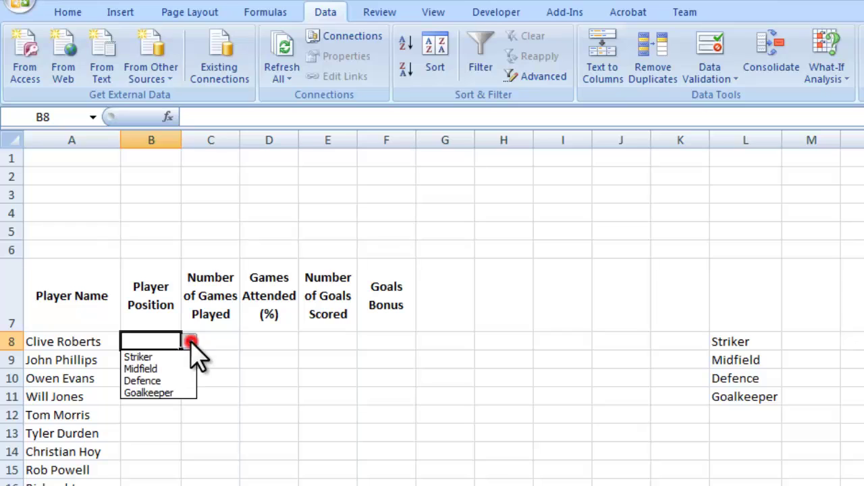
pyautogui.click(154, 357)
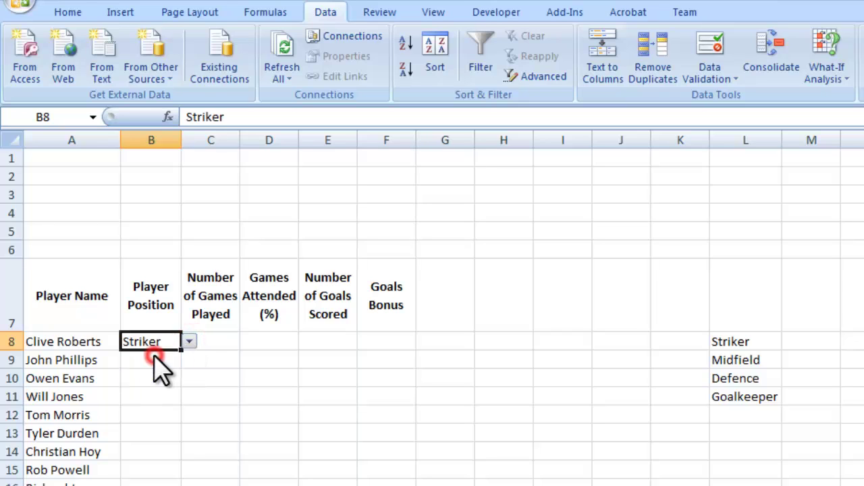
pyautogui.click(190, 342)
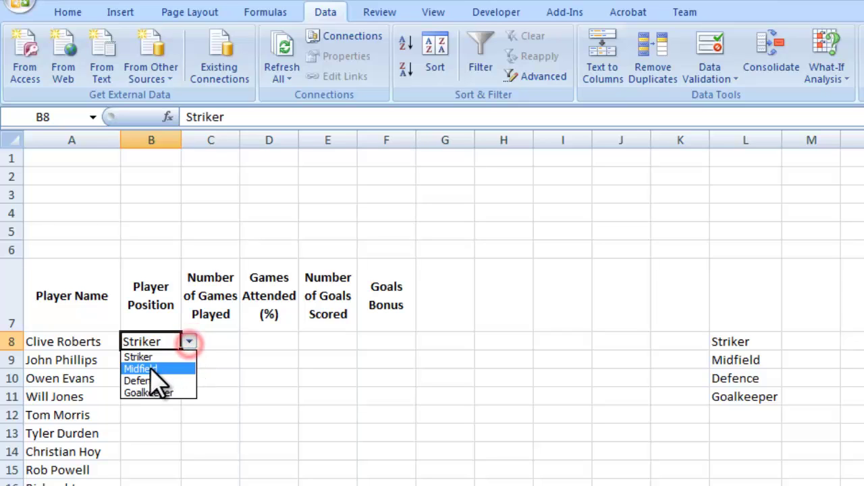
pyautogui.click(189, 341)
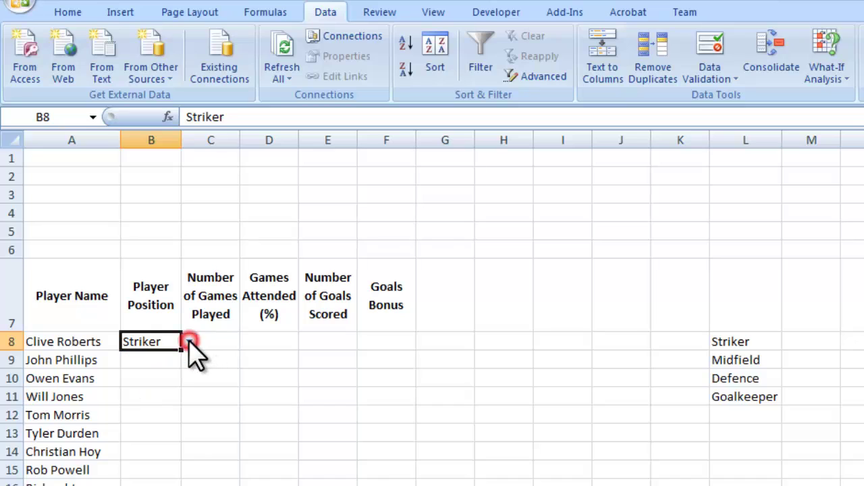
pyautogui.click(158, 358)
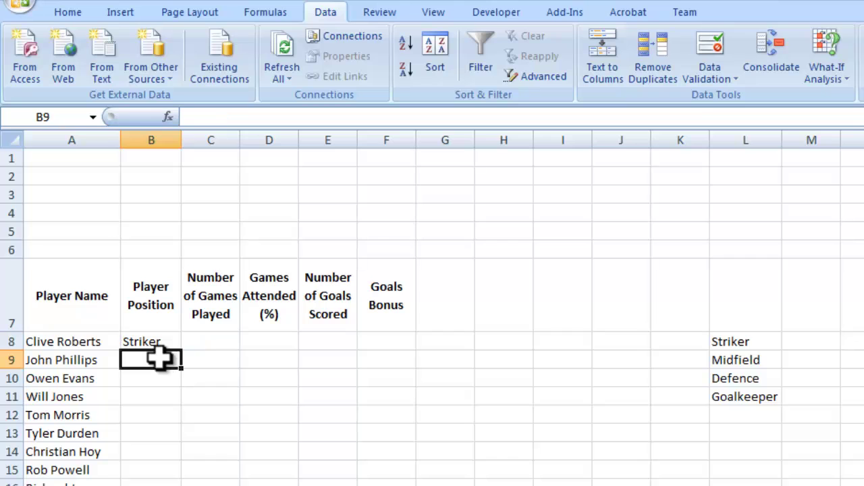
# Step: Add a List data validation to B9 using the positions in L8:L11 as the source
pyautogui.click(713, 54)
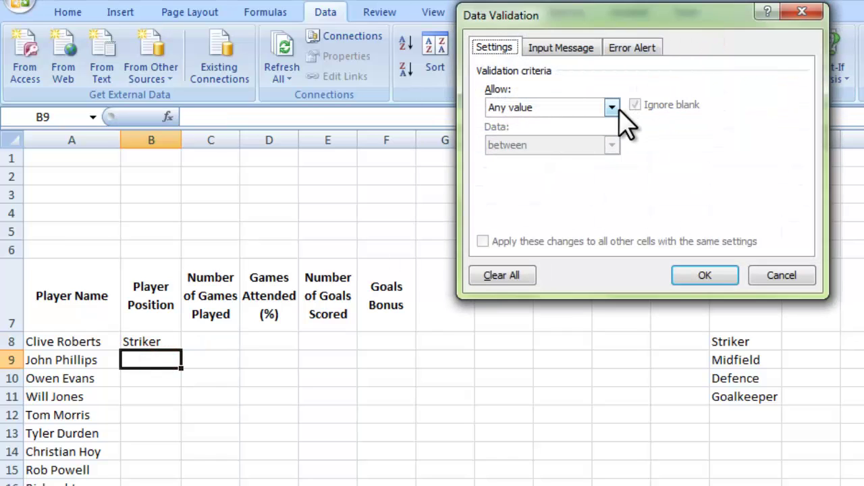
pyautogui.click(614, 108)
pyautogui.click(526, 162)
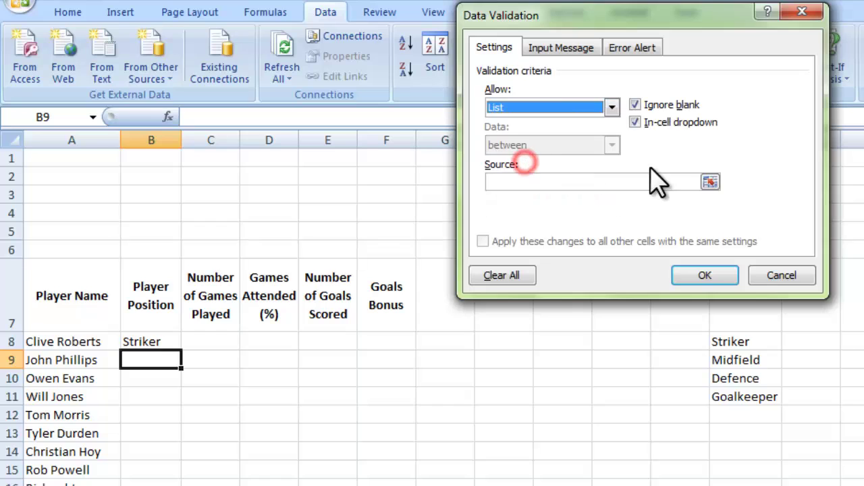
pyautogui.click(708, 181)
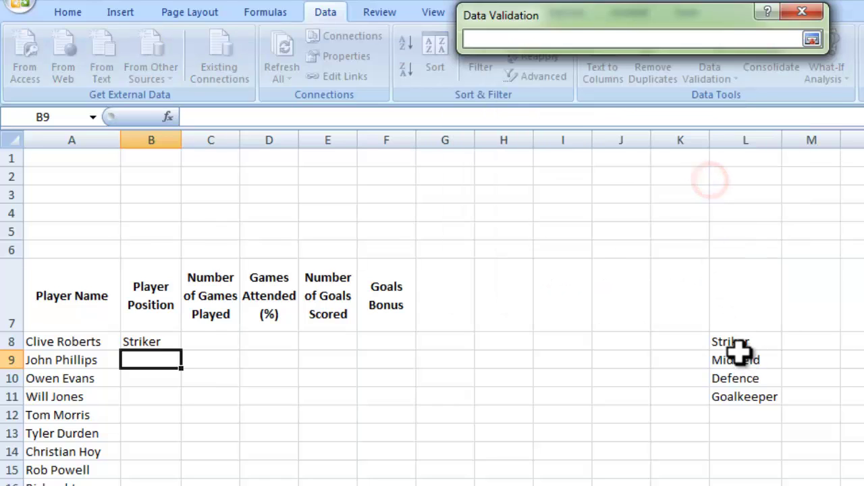
pyautogui.moveTo(738, 346); pyautogui.dragTo(743, 400)
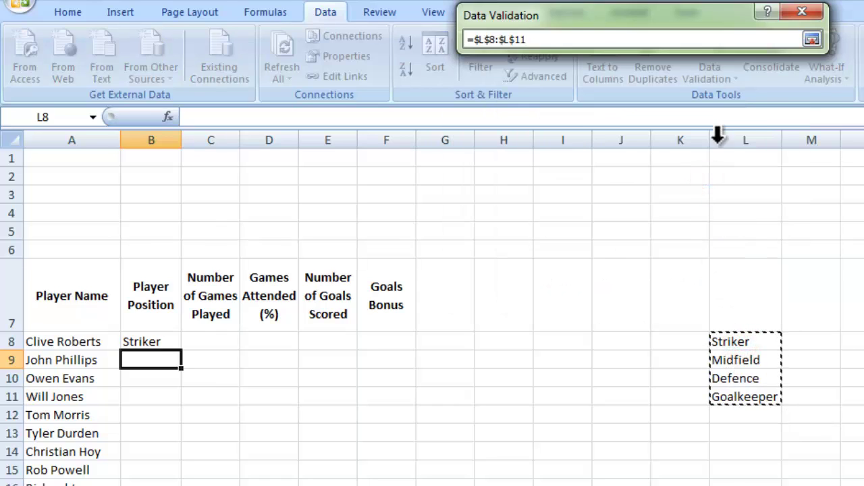
pyautogui.click(812, 39)
pyautogui.click(703, 275)
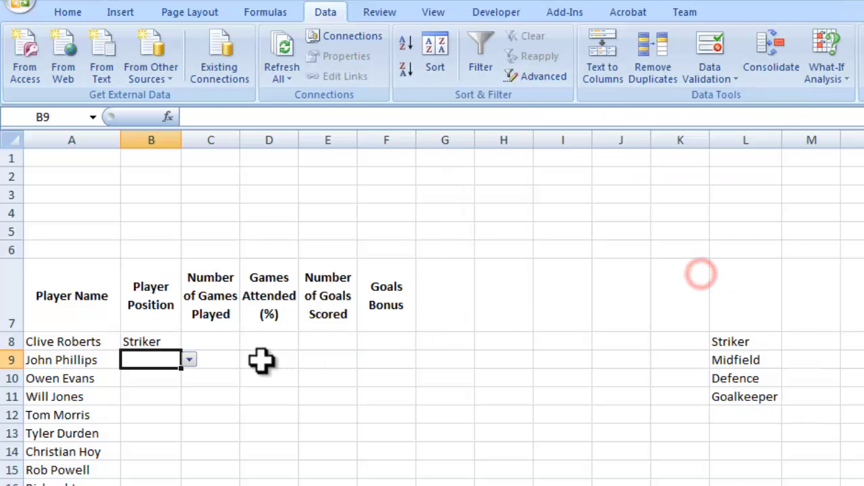
pyautogui.click(154, 380)
pyautogui.click(150, 355)
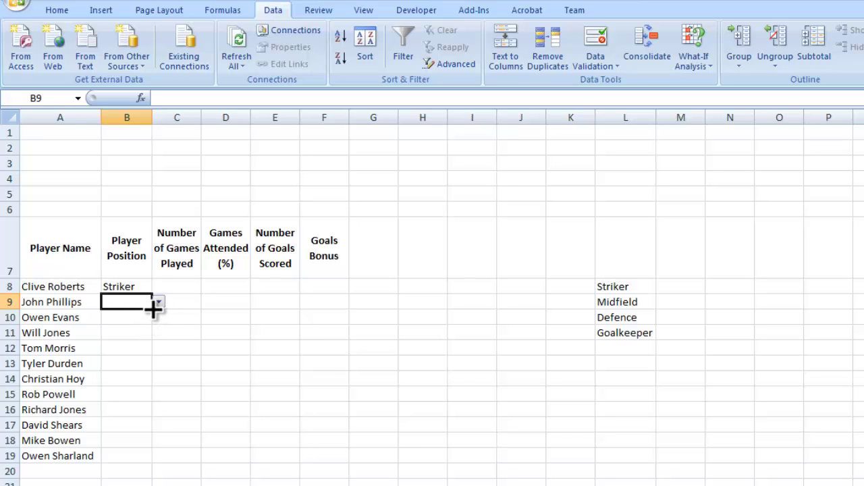
pyautogui.moveTo(153, 308); pyautogui.dragTo(149, 460)
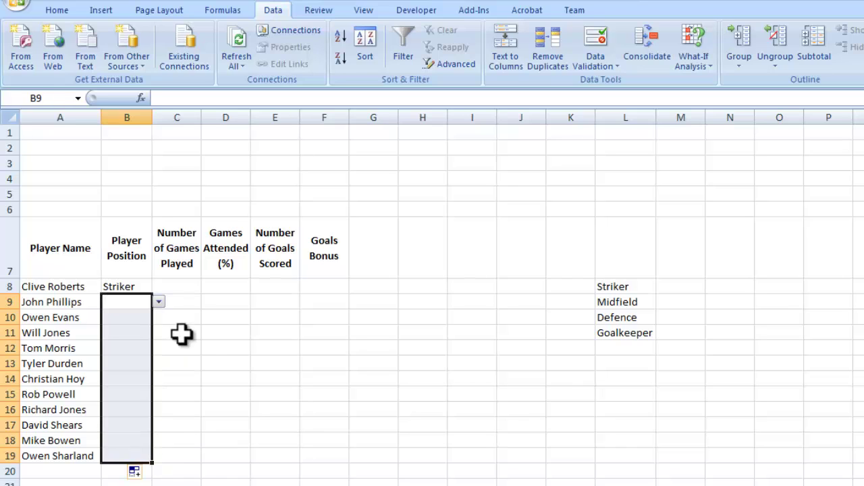
pyautogui.click(212, 331)
pyautogui.click(131, 313)
pyautogui.click(140, 334)
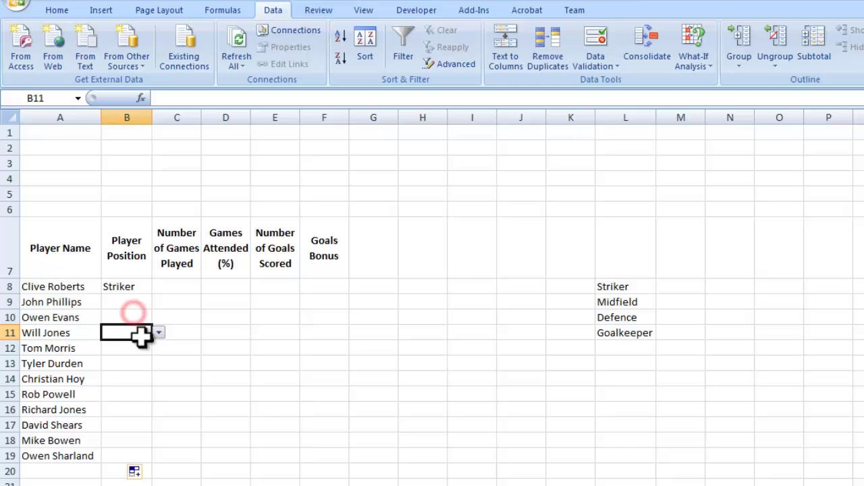
pyautogui.click(141, 348)
pyautogui.click(158, 347)
pyautogui.press('Escape')
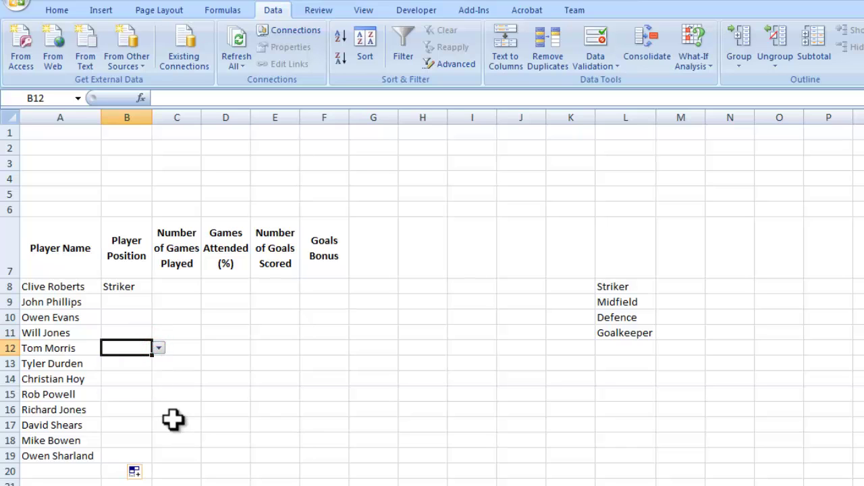
pyautogui.click(130, 363)
pyautogui.click(160, 373)
pyautogui.click(140, 362)
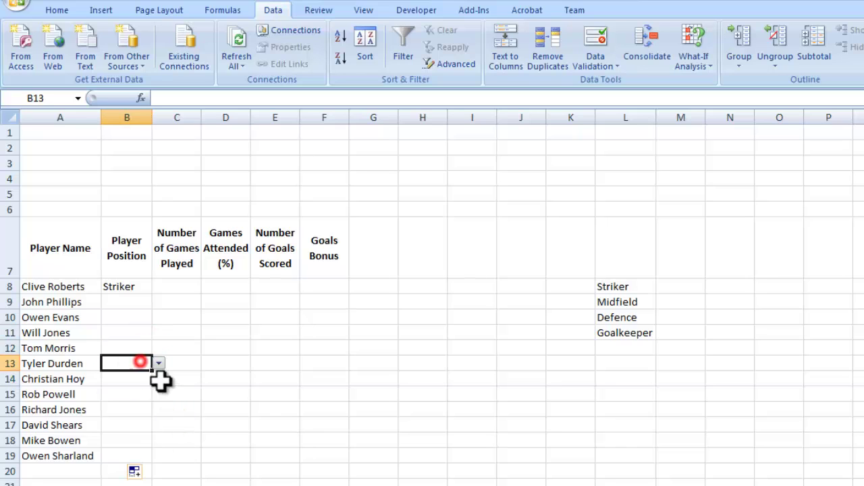
pyautogui.click(128, 379)
pyautogui.click(158, 379)
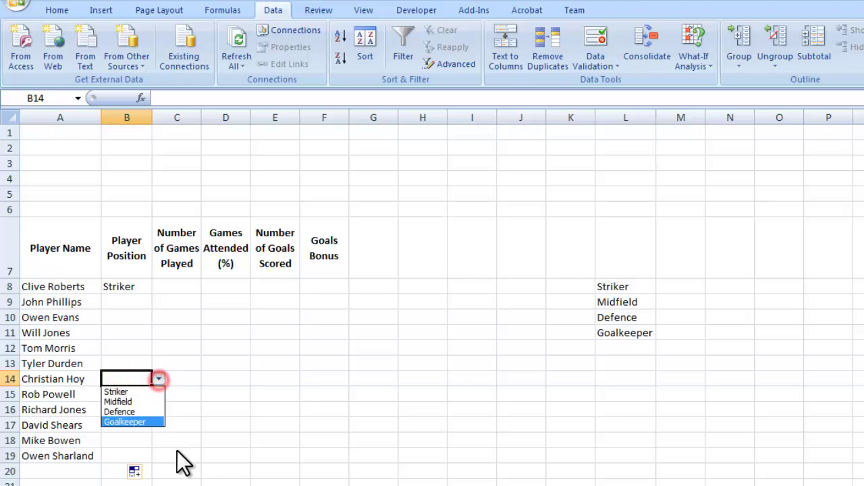
pyautogui.click(177, 450)
pyautogui.click(124, 392)
pyautogui.click(160, 393)
pyautogui.click(232, 420)
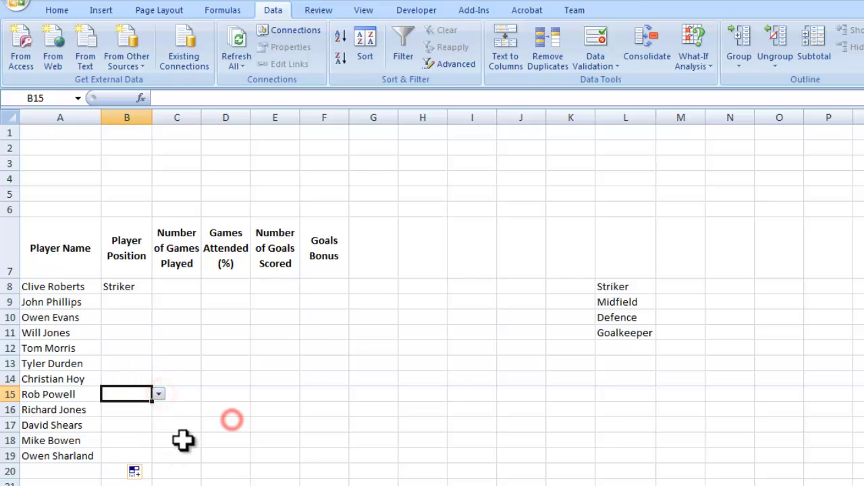
pyautogui.click(124, 303)
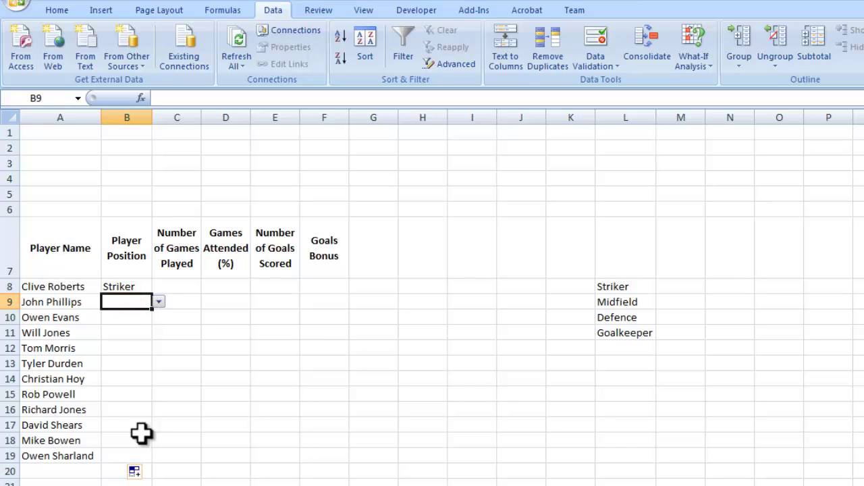
# Step: Pick positions for B9:B13 from the drop-downs: Midfield, Defence, Goalkeeper, Striker, Midfield
pyautogui.click(159, 299)
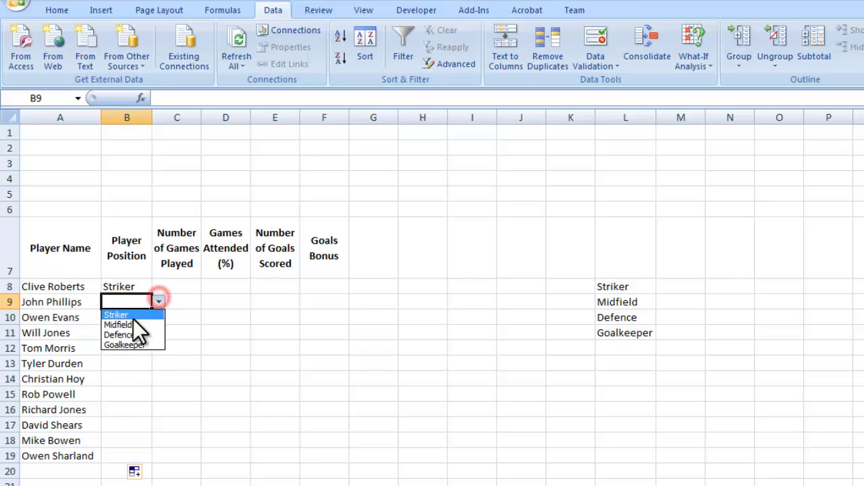
pyautogui.click(133, 324)
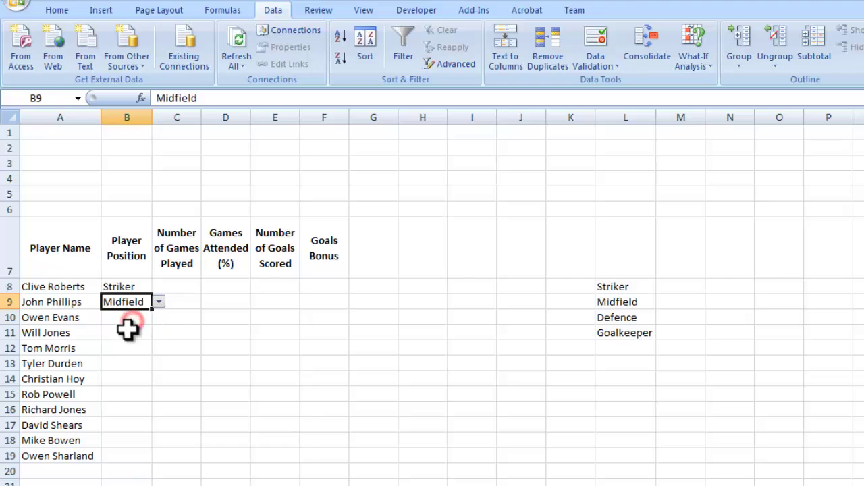
pyautogui.click(127, 318)
pyautogui.click(157, 318)
pyautogui.click(112, 350)
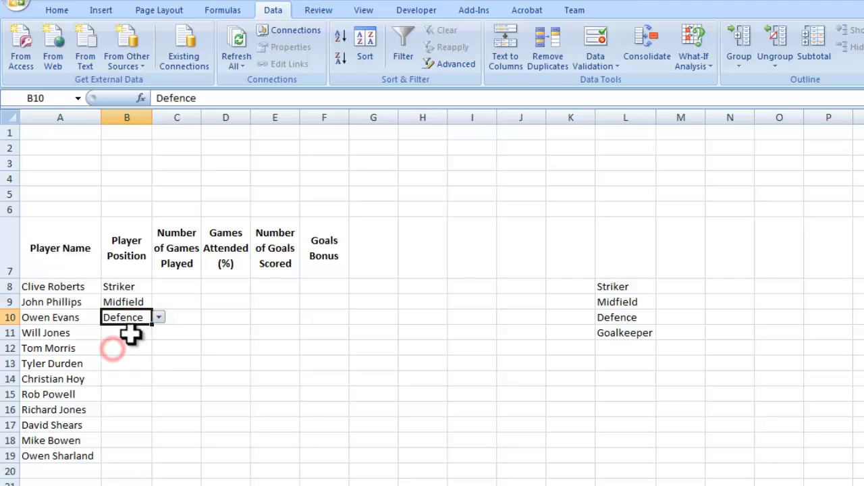
pyautogui.click(130, 332)
pyautogui.click(123, 375)
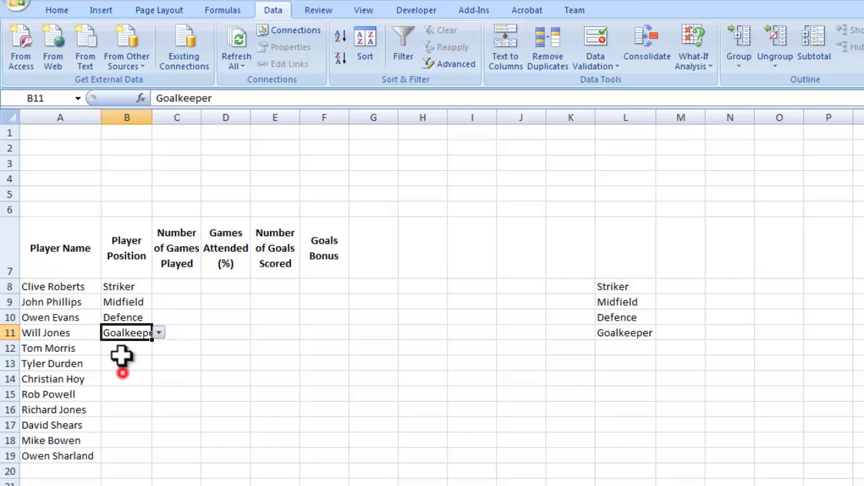
pyautogui.click(123, 348)
pyautogui.click(159, 348)
pyautogui.click(120, 361)
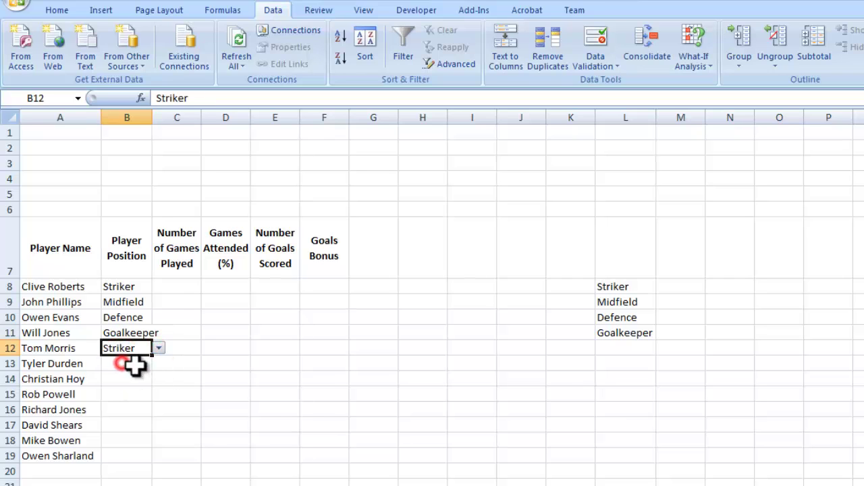
pyautogui.click(131, 363)
pyautogui.click(156, 364)
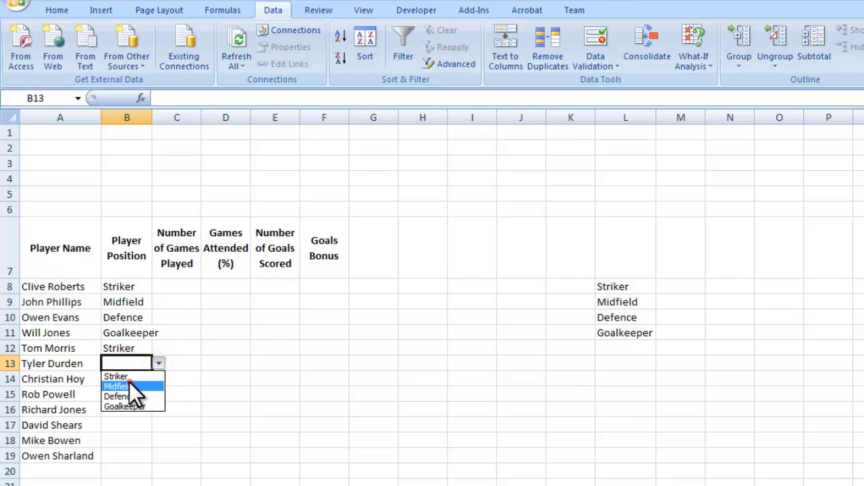
pyautogui.click(120, 387)
# Step: Pick positions for B14:B19: Midfield, Defence, Defence, Midfield, Goalkeeper, Midfield
pyautogui.click(127, 381)
pyautogui.click(159, 379)
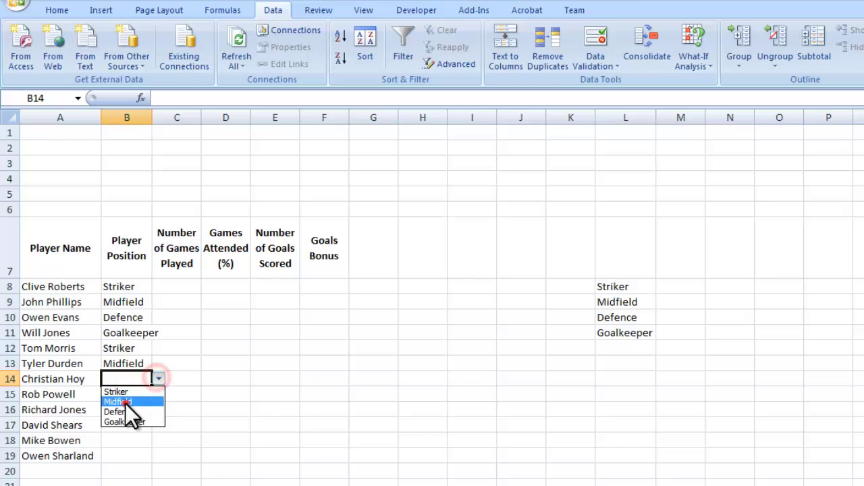
pyautogui.click(125, 401)
pyautogui.click(124, 396)
pyautogui.click(159, 394)
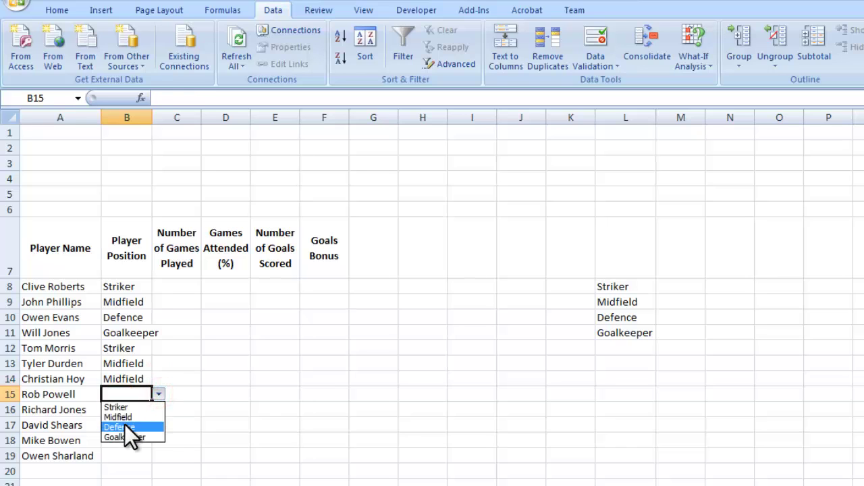
pyautogui.click(125, 424)
pyautogui.click(129, 410)
pyautogui.click(159, 410)
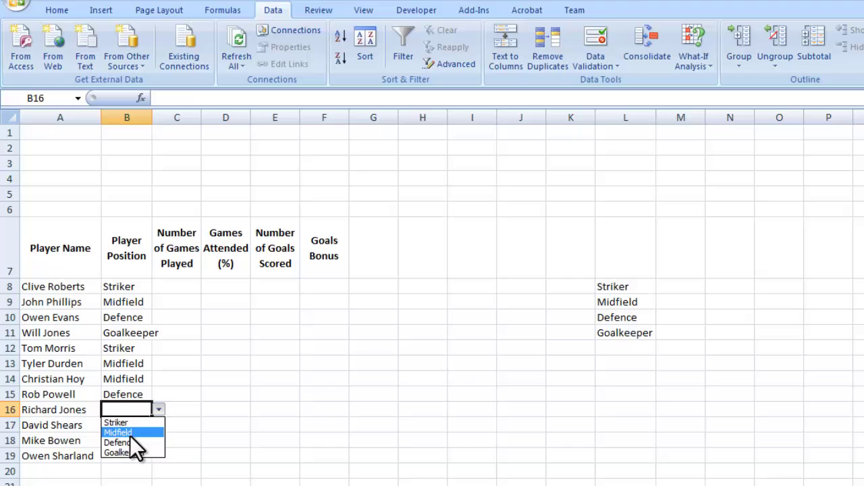
pyautogui.click(129, 442)
pyautogui.click(137, 424)
pyautogui.click(158, 426)
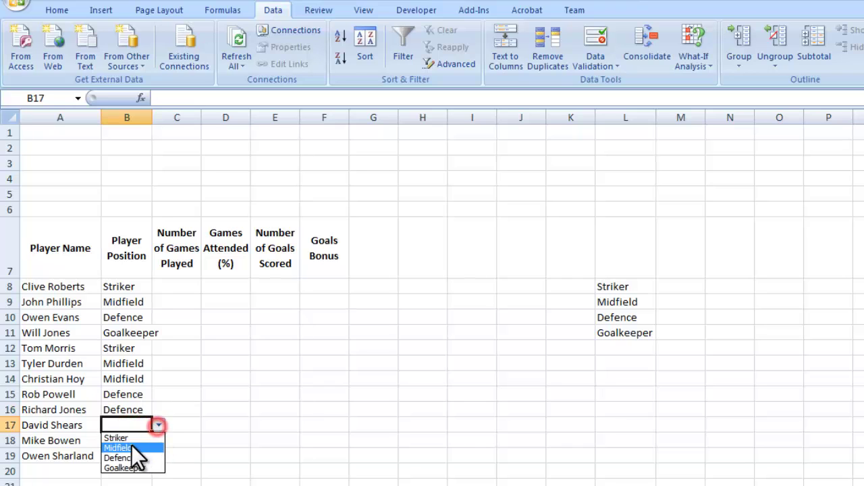
pyautogui.click(129, 447)
pyautogui.click(131, 439)
pyautogui.click(159, 441)
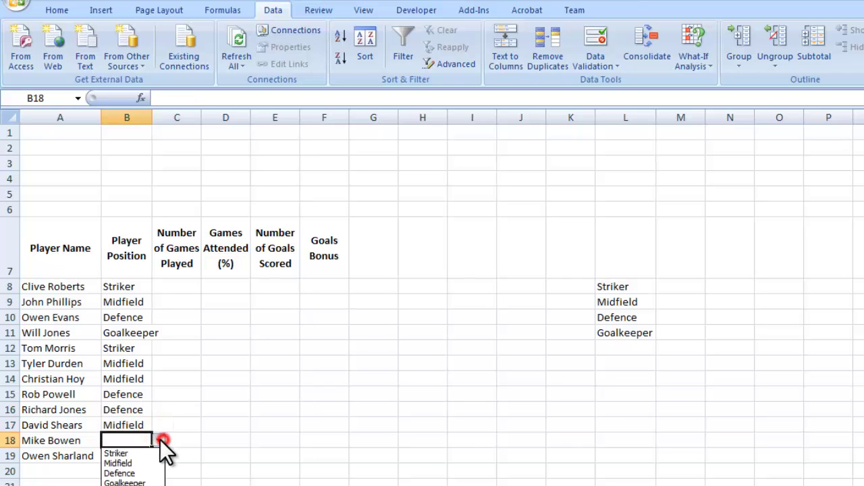
pyautogui.click(129, 481)
pyautogui.click(124, 462)
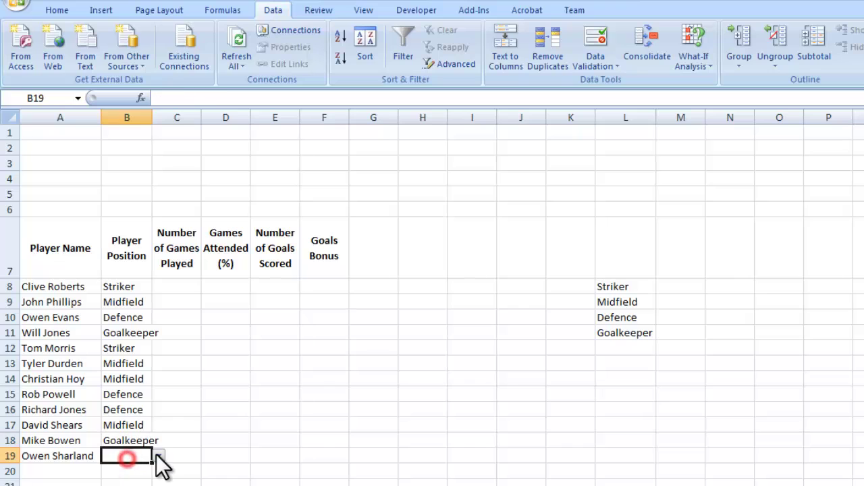
pyautogui.click(159, 456)
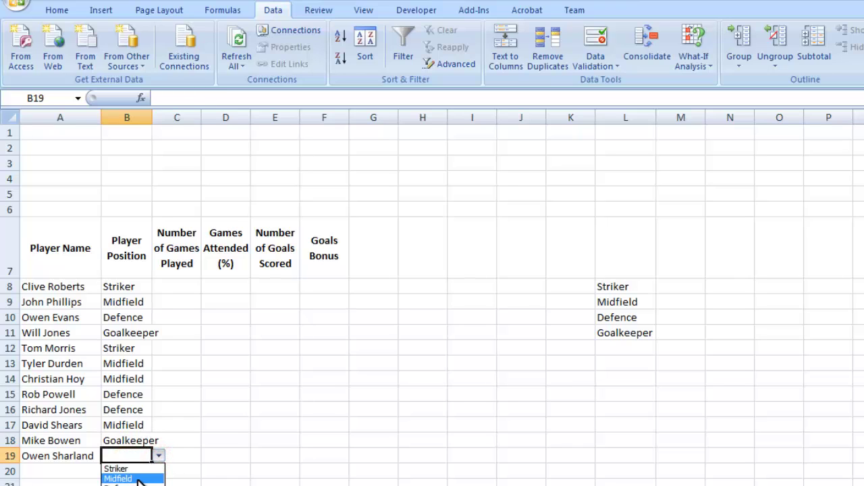
pyautogui.click(135, 479)
pyautogui.click(233, 350)
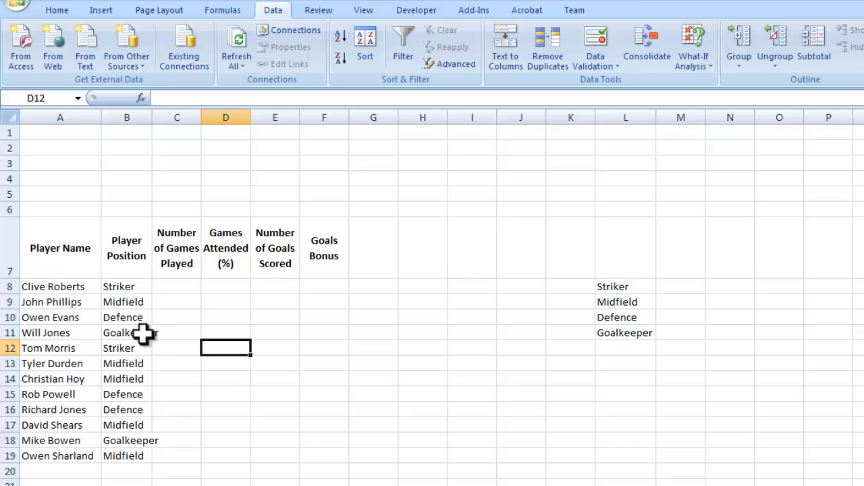
# Step: Autofit column B so Goalkeeper fits, then check B8's drop-down still keeps Striker
pyautogui.doubleClick(152, 118)
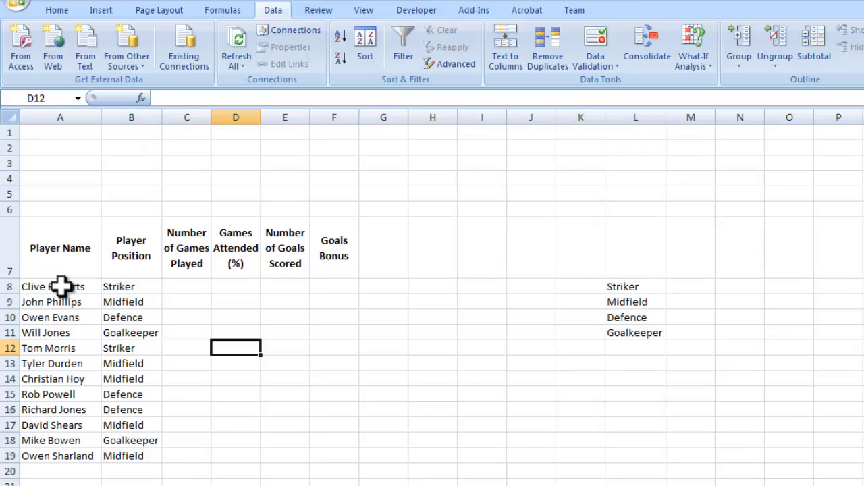
pyautogui.moveTo(61, 286); pyautogui.dragTo(61, 456)
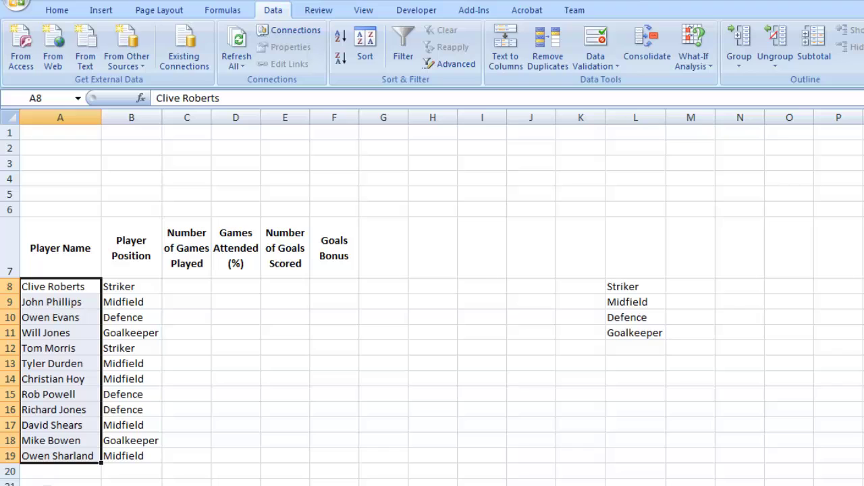
pyautogui.click(138, 287)
pyautogui.click(169, 286)
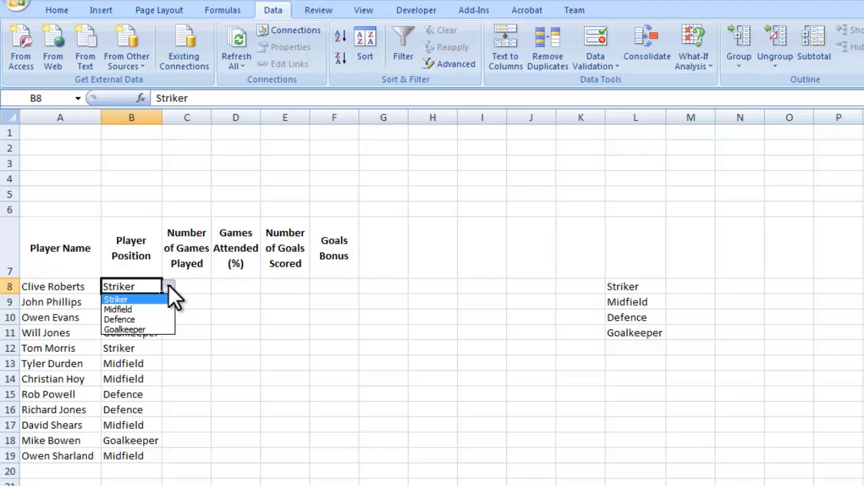
pyautogui.click(169, 285)
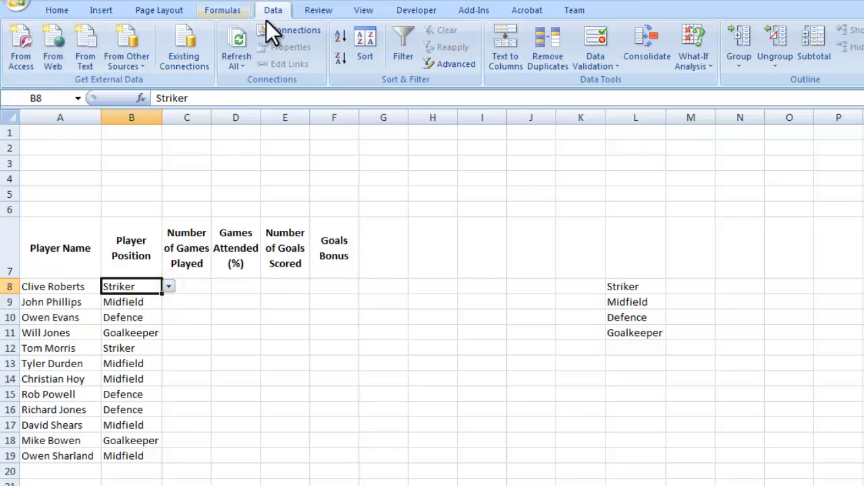